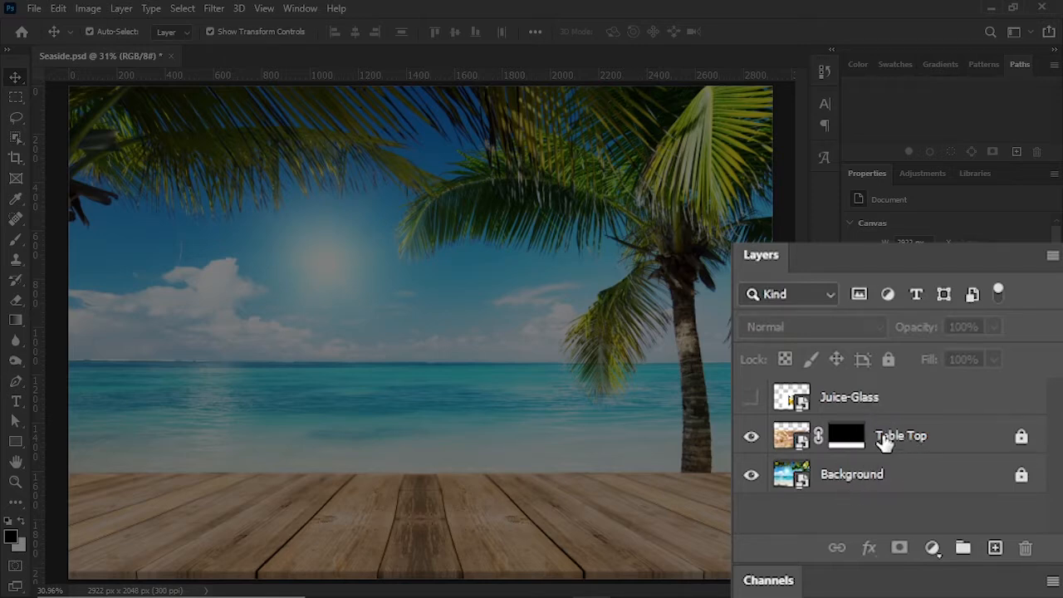
# - Show the Juice-Glass layer and select the glass on it with the Object Selection tool
pyautogui.click(750, 399)
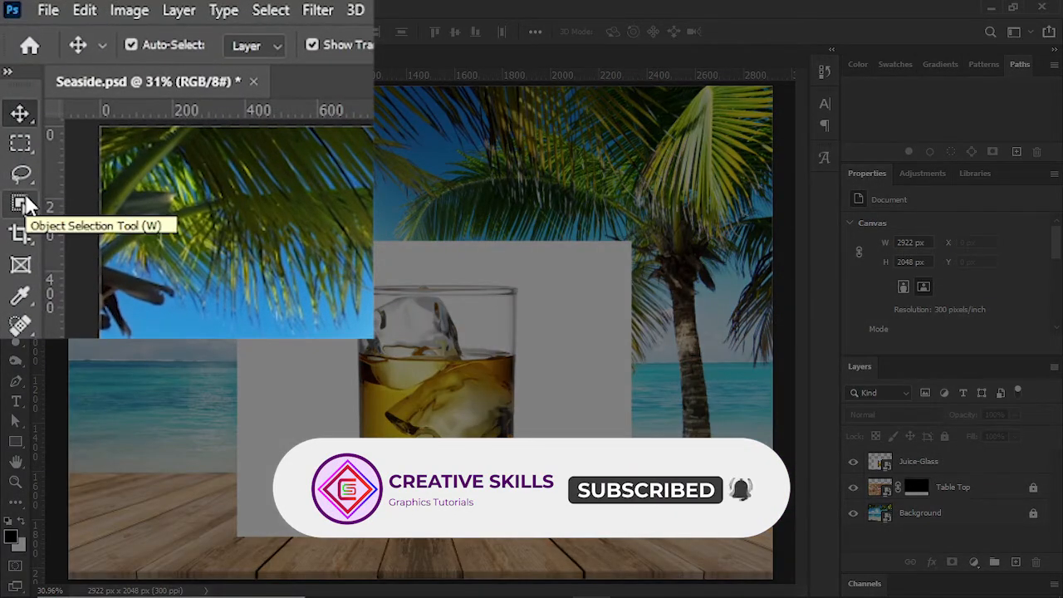
pyautogui.click(25, 205)
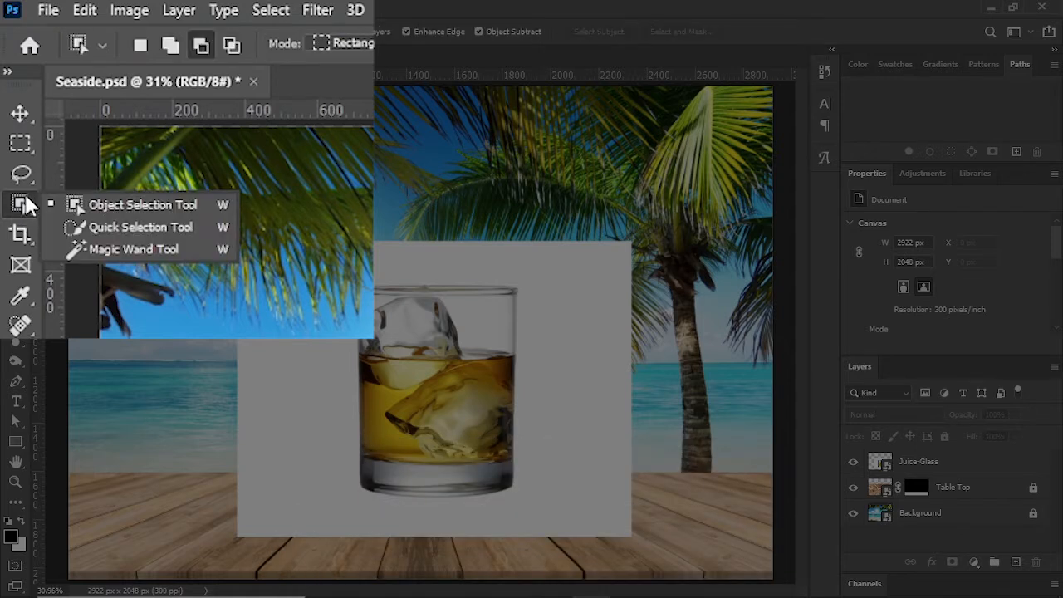
pyautogui.click(37, 196)
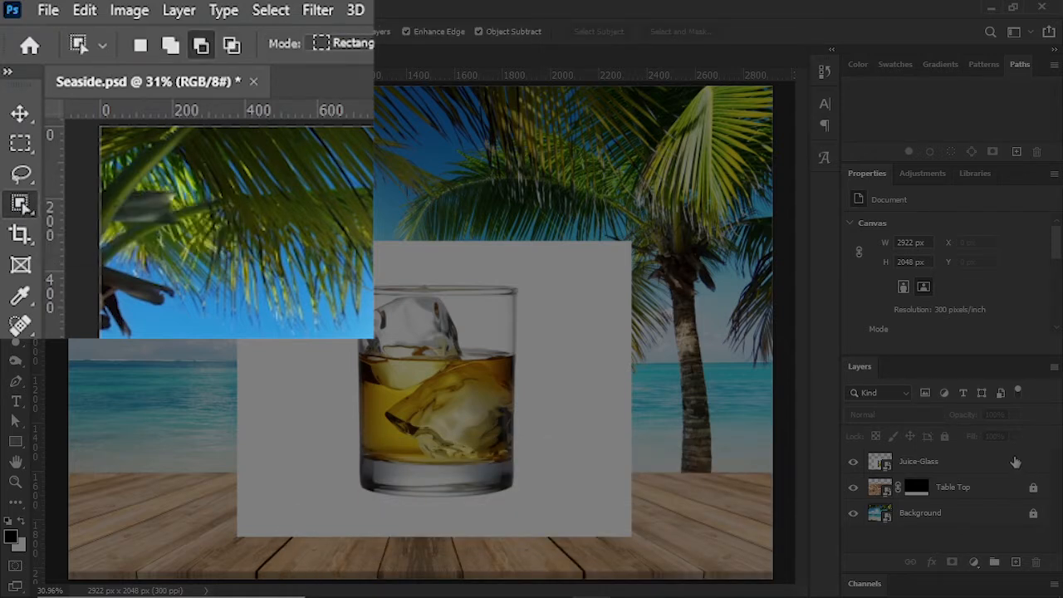
pyautogui.click(974, 461)
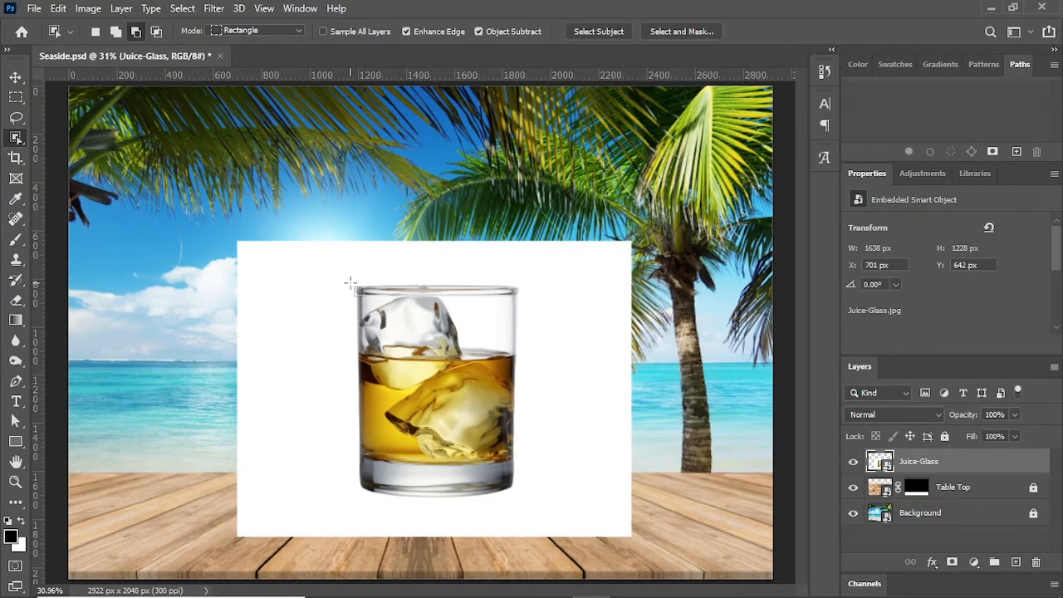
pyautogui.moveTo(350, 283); pyautogui.dragTo(521, 494)
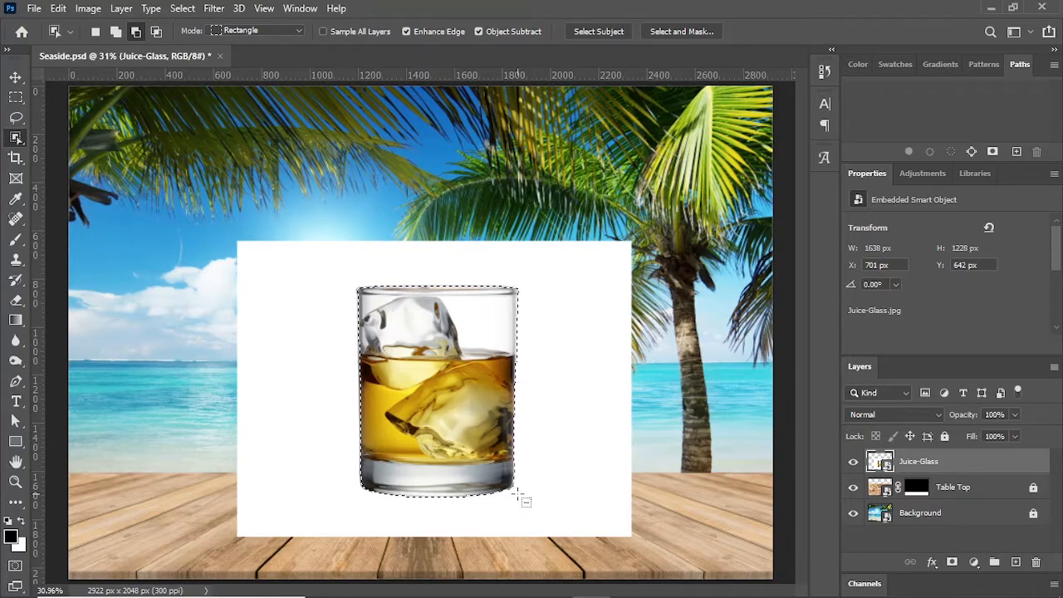
# - Examine the selection edge around the glass's rim, sides and base at 200% magnification
pyautogui.press('z')
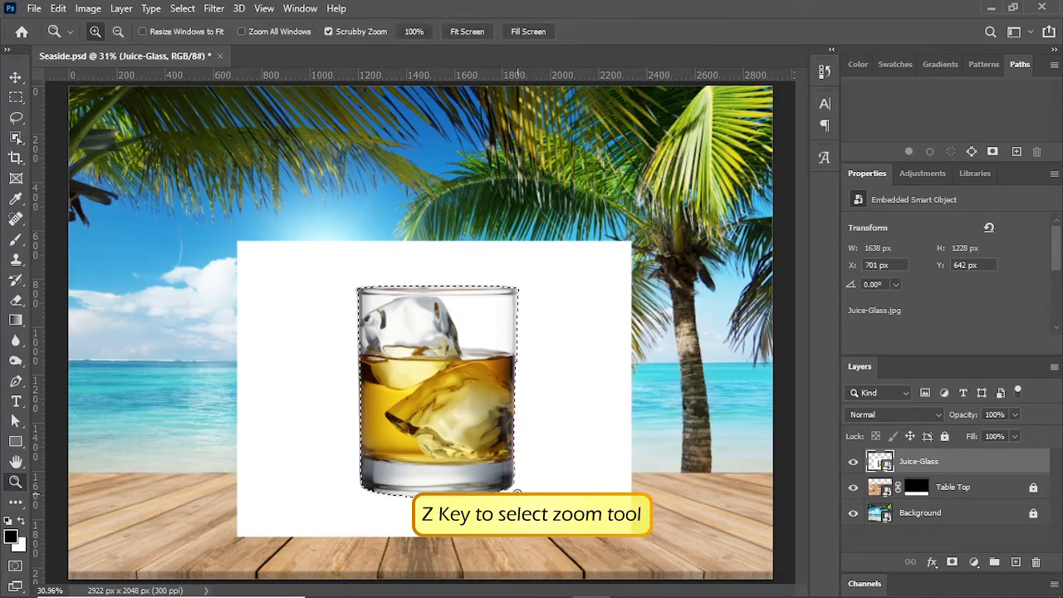
pyautogui.click(376, 292)
pyautogui.click(377, 291)
pyautogui.click(379, 291)
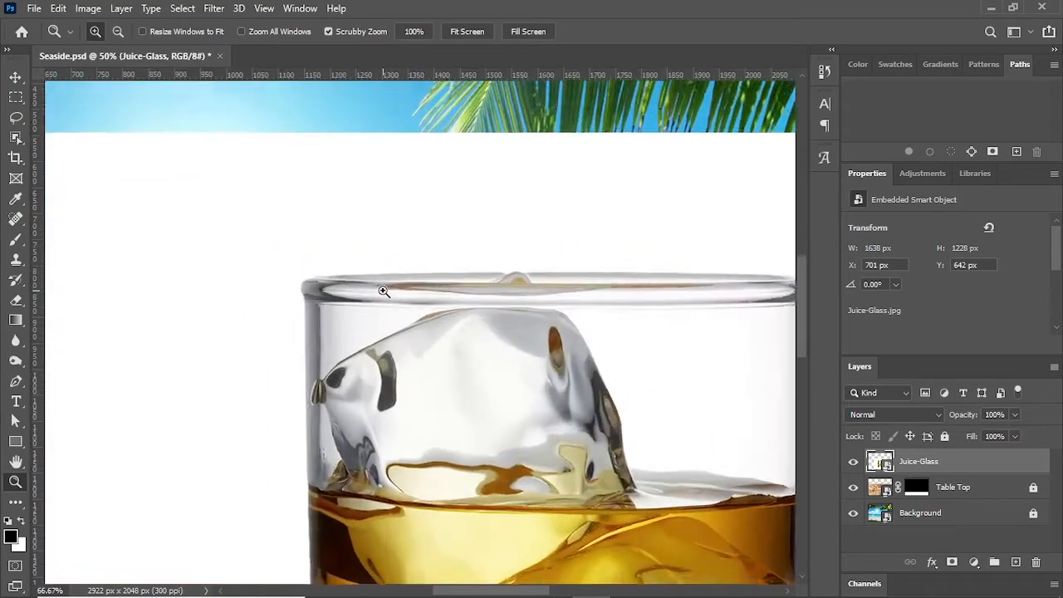
pyautogui.click(382, 291)
pyautogui.click(383, 290)
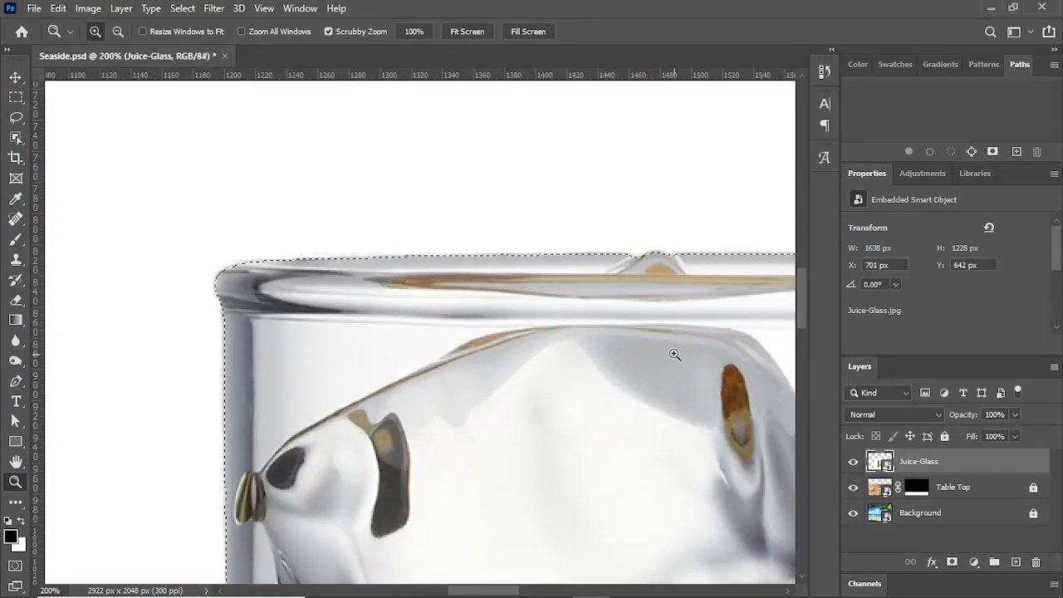
pyautogui.moveTo(679, 349); pyautogui.dragTo(254, 320)
pyautogui.moveTo(481, 385); pyautogui.dragTo(280, 269)
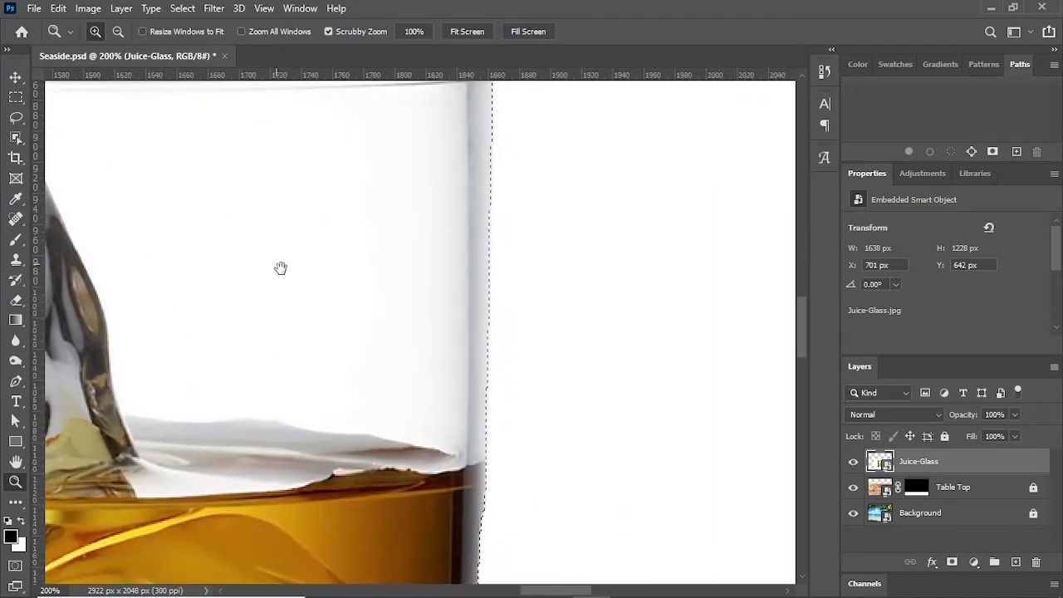
pyautogui.moveTo(258, 492); pyautogui.dragTo(325, 88)
pyautogui.moveTo(202, 474); pyautogui.dragTo(447, 226)
pyautogui.moveTo(532, 524); pyautogui.dragTo(771, 271)
pyautogui.moveTo(503, 126); pyautogui.dragTo(657, 237)
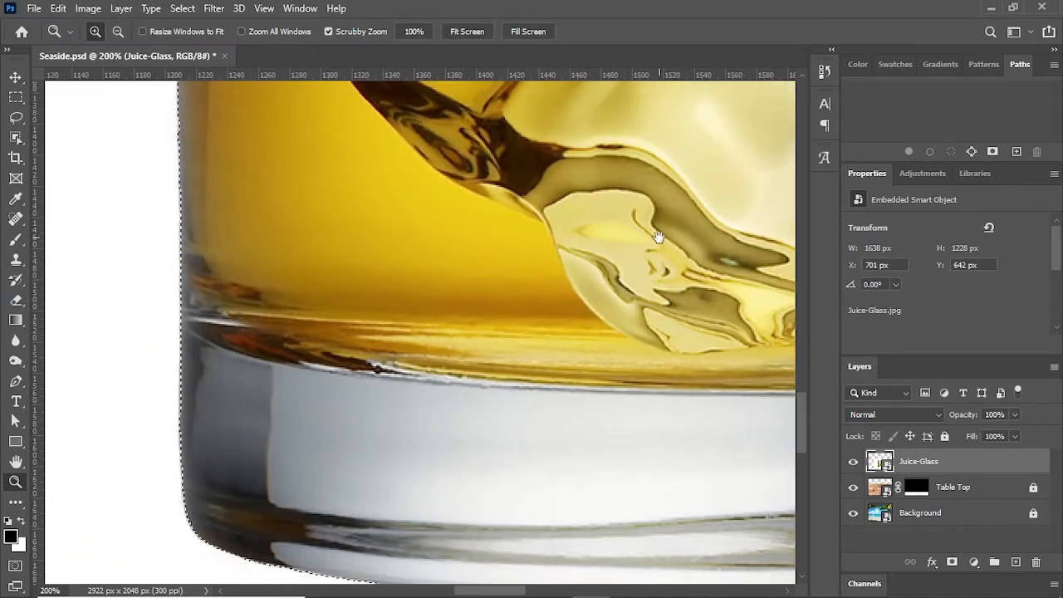
pyautogui.moveTo(453, 164); pyautogui.dragTo(389, 592)
pyautogui.moveTo(362, 301); pyautogui.dragTo(382, 499)
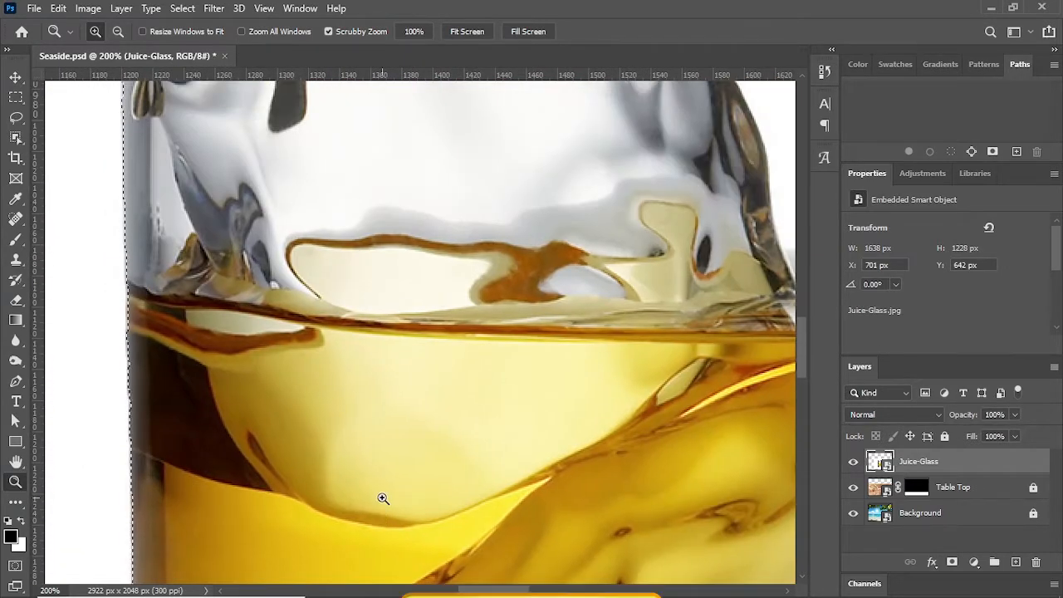
pyautogui.hotkey('ctrl', '0')
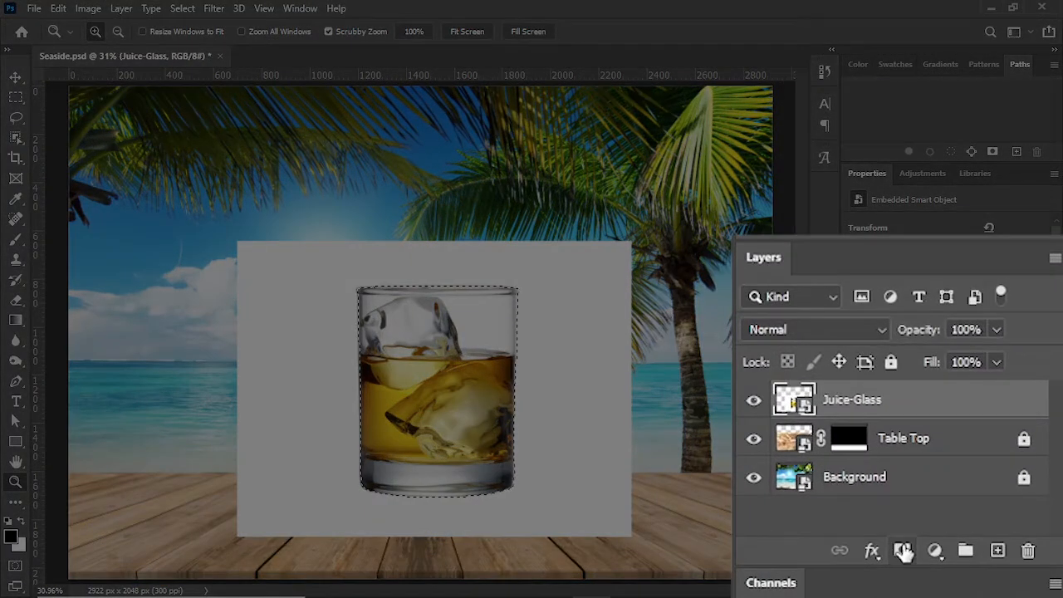
# - Add a layer mask to the Juice-Glass layer from the glass selection
pyautogui.click(903, 551)
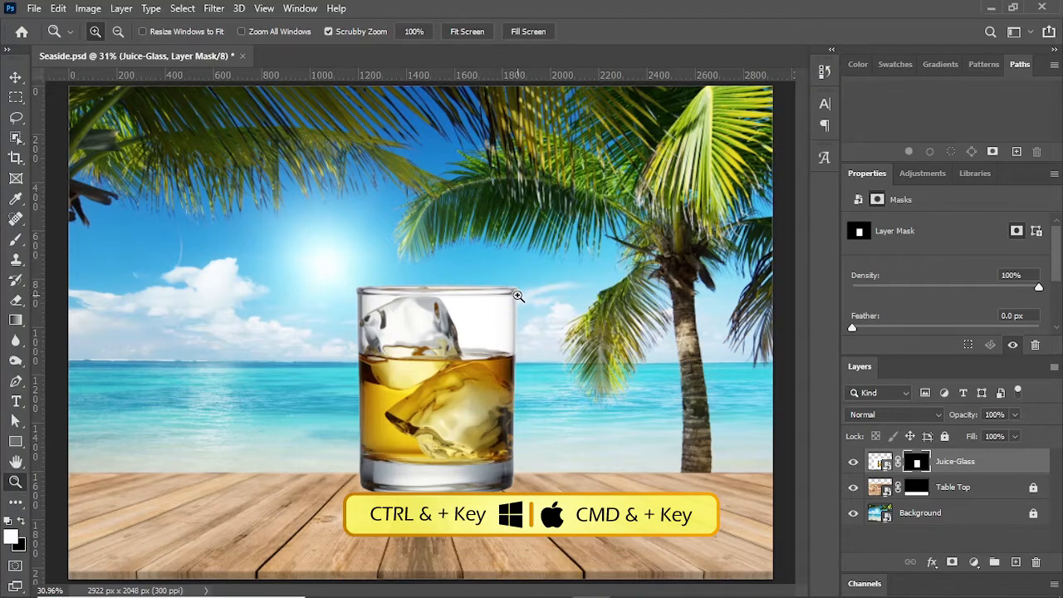
pyautogui.hotkey('ctrl', '+')
pyautogui.hotkey('ctrl', '+')
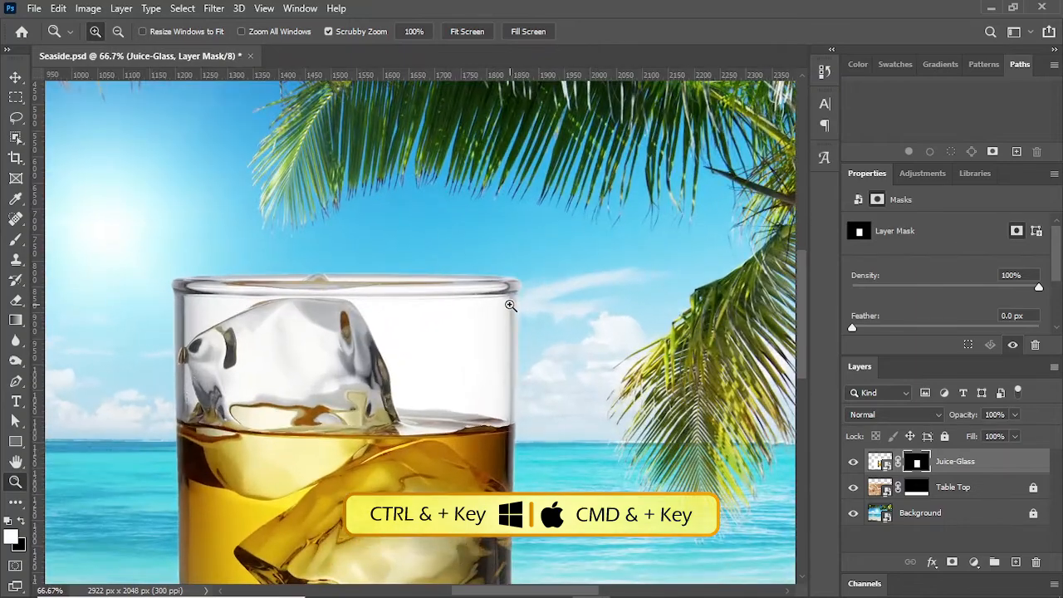
pyautogui.scroll(-4, 491, 324)
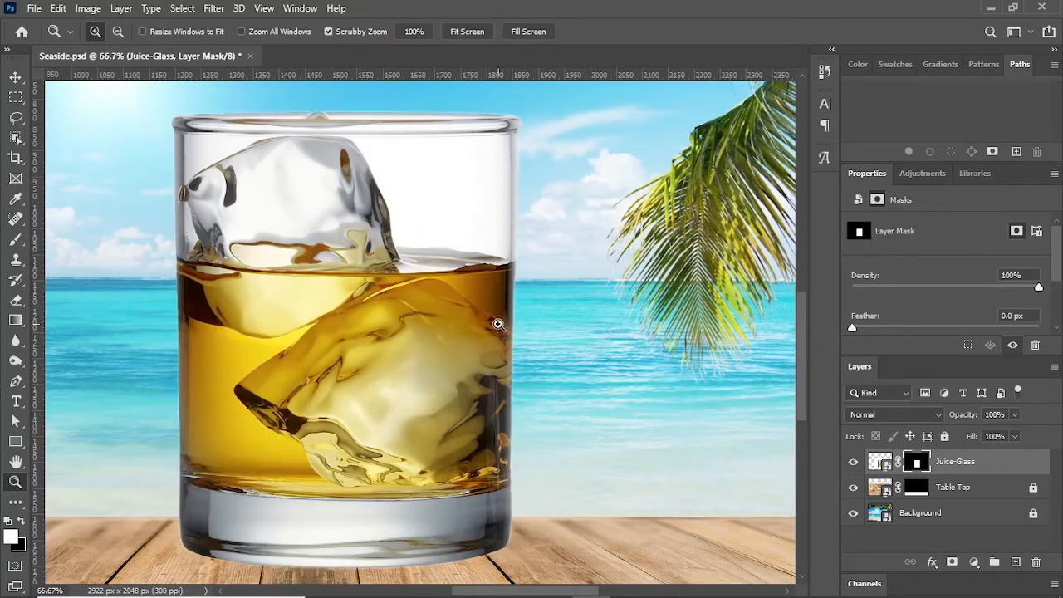
# - Refine the Juice-Glass mask in Select and Mask with Radius 1 px, Smooth 7 and Shift Edge -6%
pyautogui.click(17, 139)
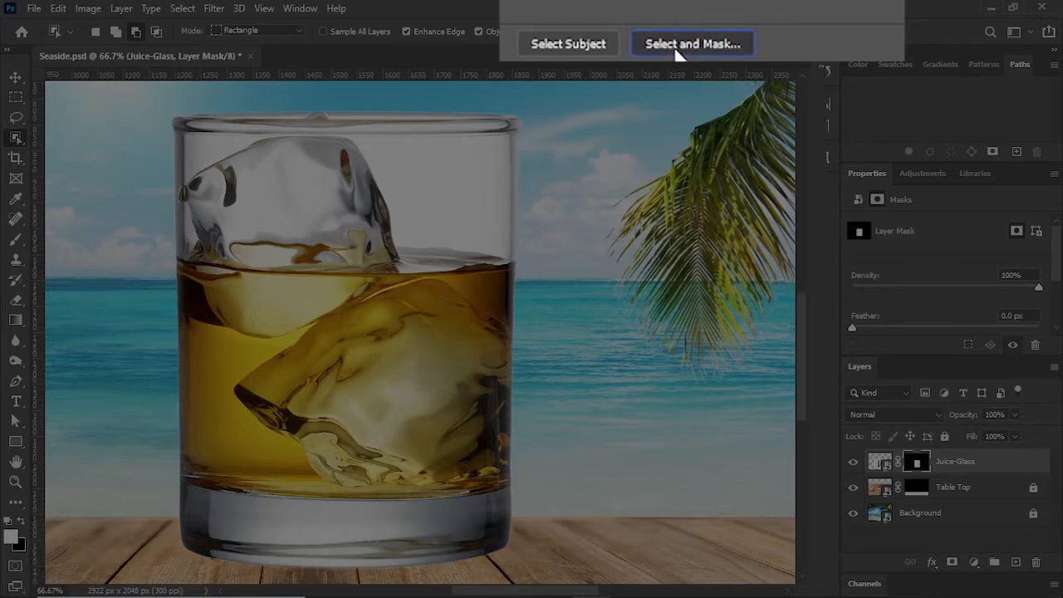
pyautogui.click(674, 46)
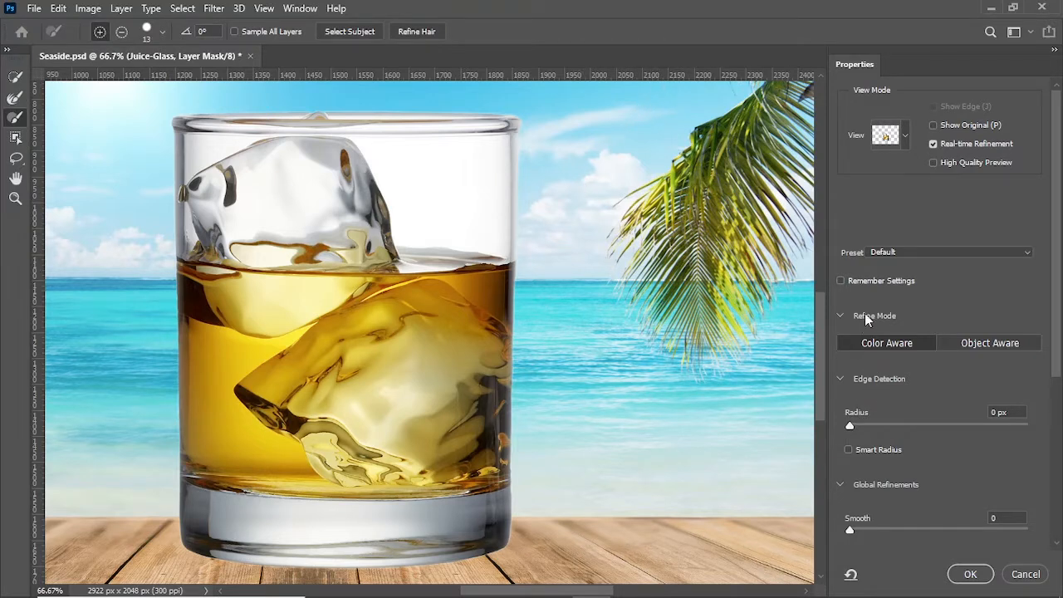
pyautogui.scroll(-3, 870, 298)
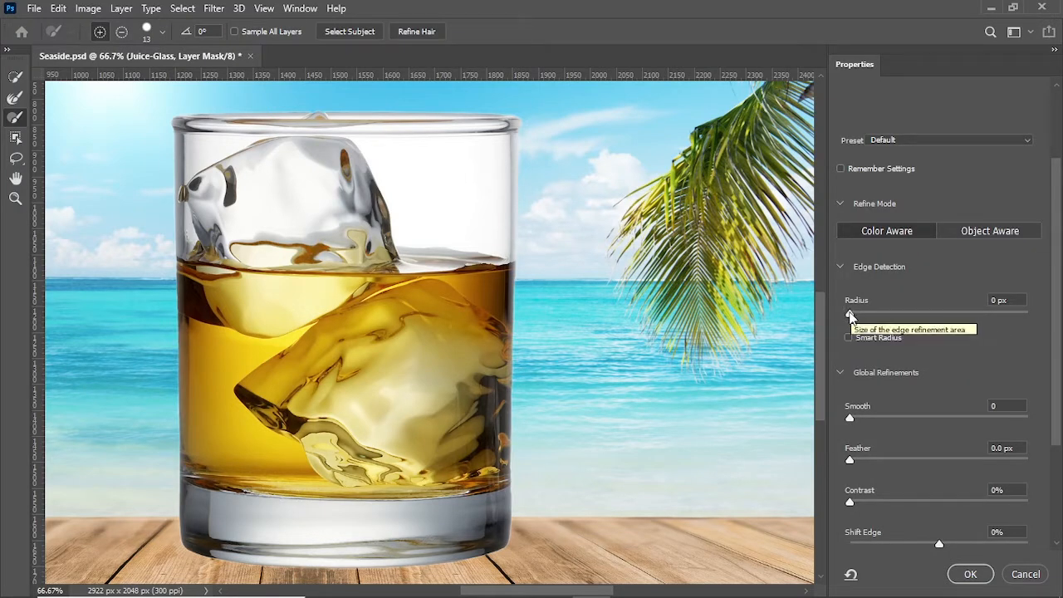
pyautogui.moveTo(851, 316); pyautogui.dragTo(864, 318)
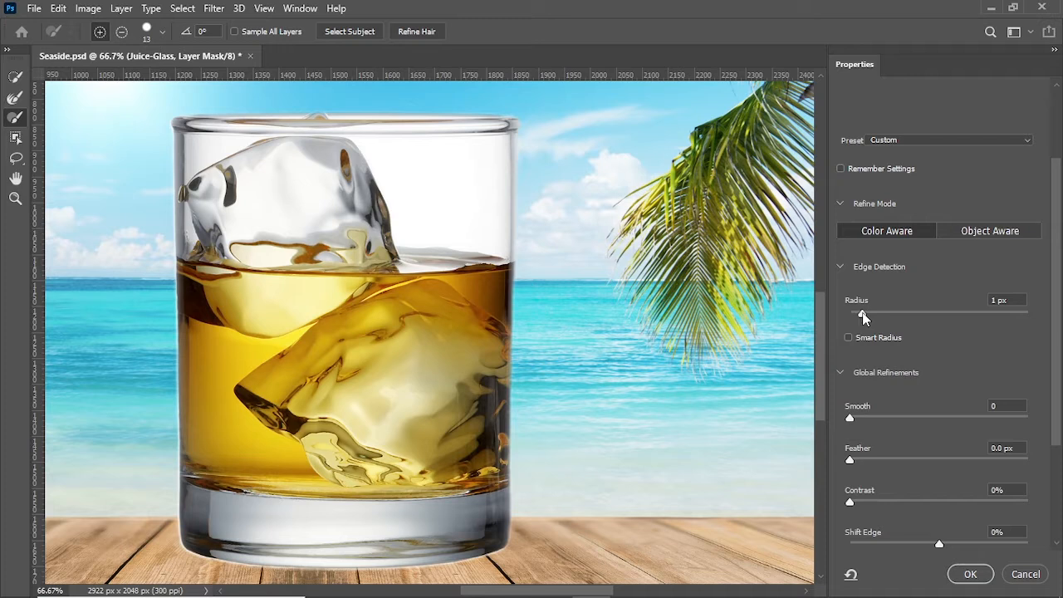
pyautogui.scroll(-5, 863, 318)
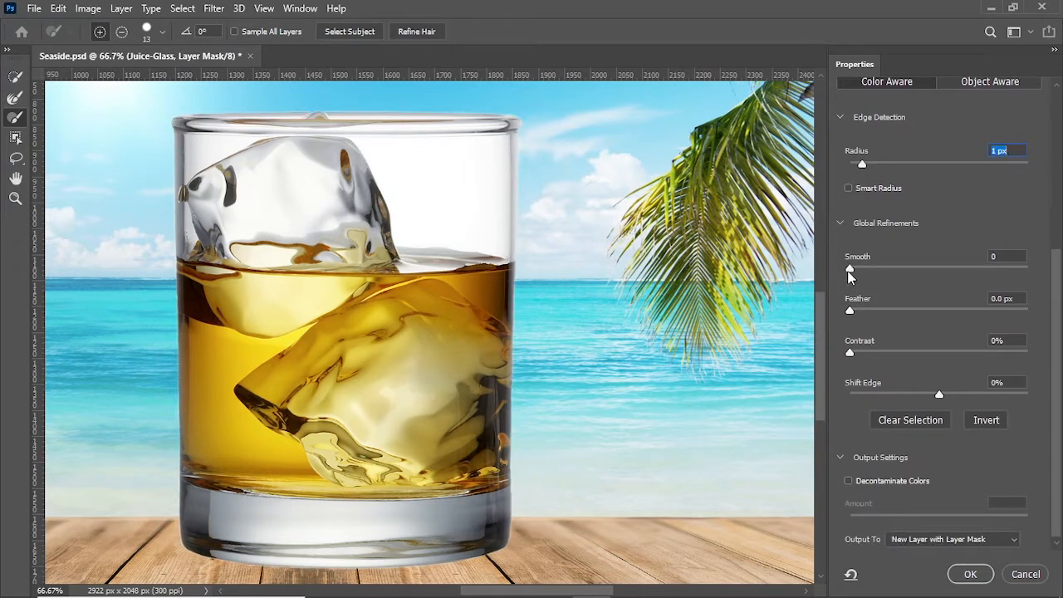
pyautogui.moveTo(850, 271); pyautogui.dragTo(859, 271)
pyautogui.moveTo(862, 270); pyautogui.dragTo(862, 270)
pyautogui.scroll(-1, 855, 308)
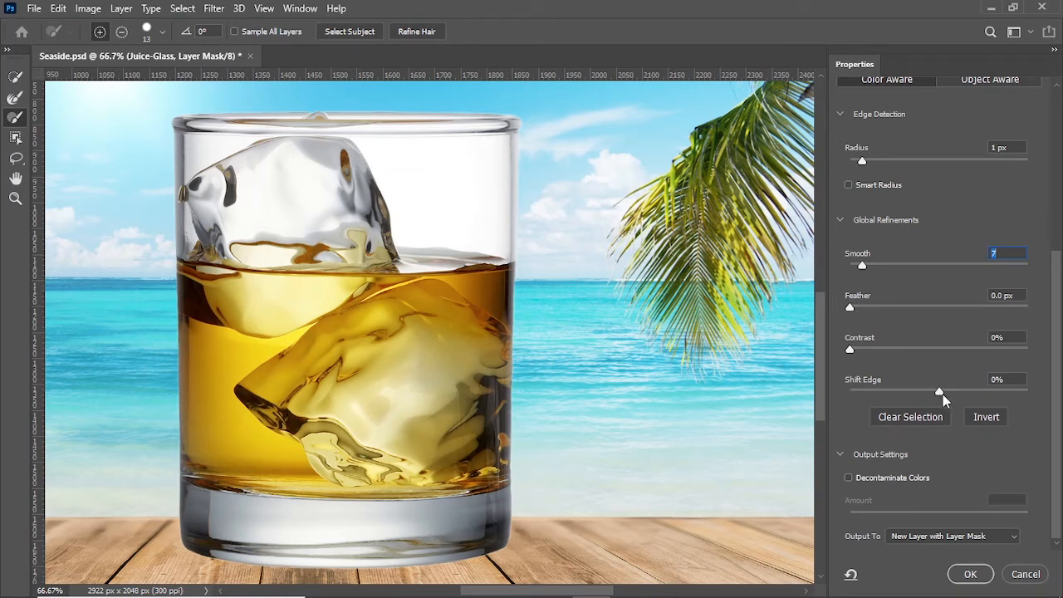
pyautogui.moveTo(939, 391); pyautogui.dragTo(934, 397)
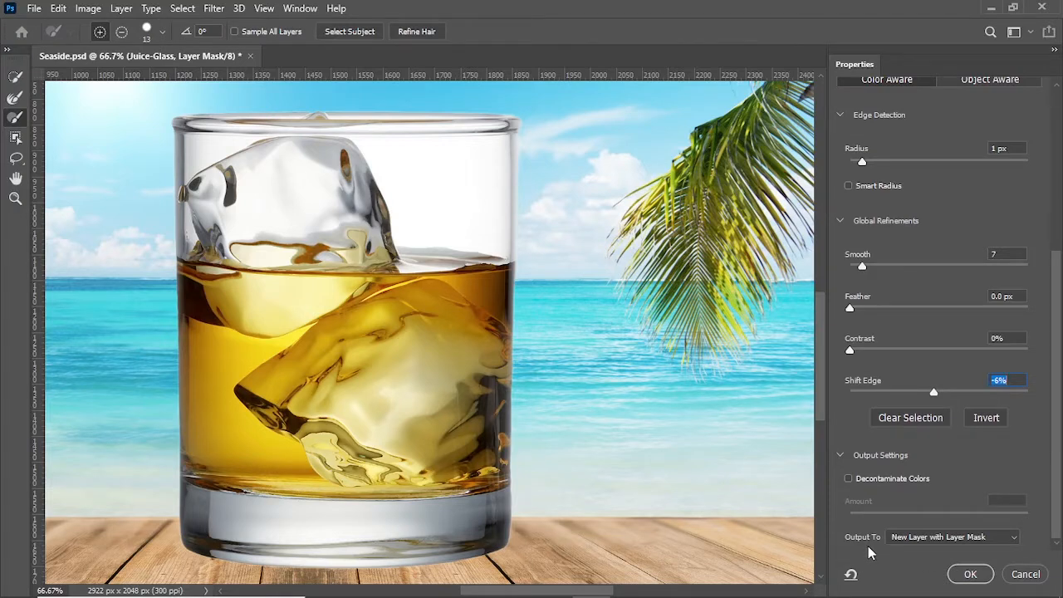
# - Output the refined glass mask as New Layer with Layer Mask
pyautogui.click(902, 541)
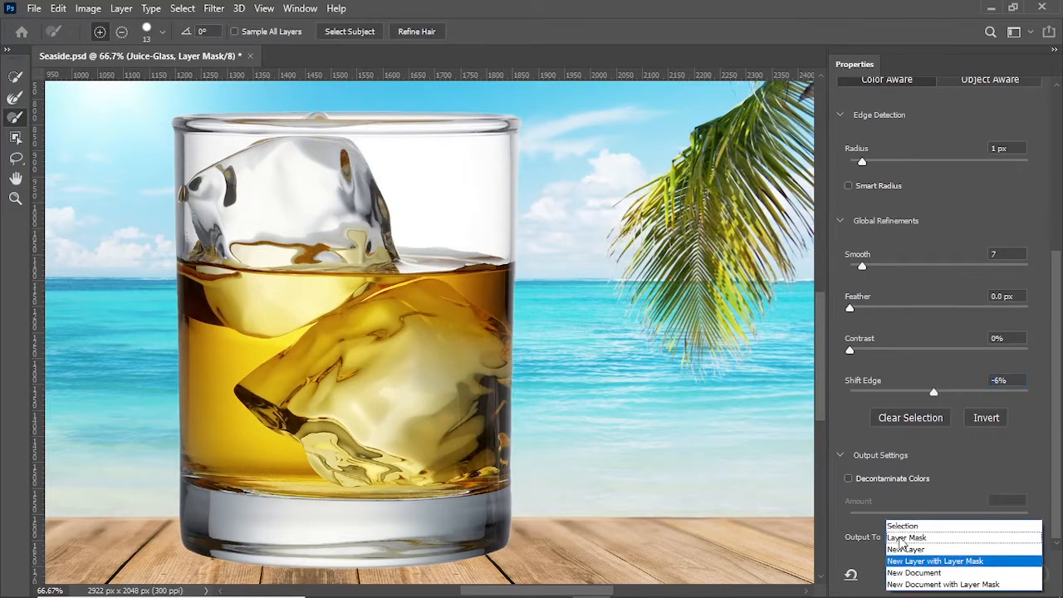
pyautogui.click(920, 565)
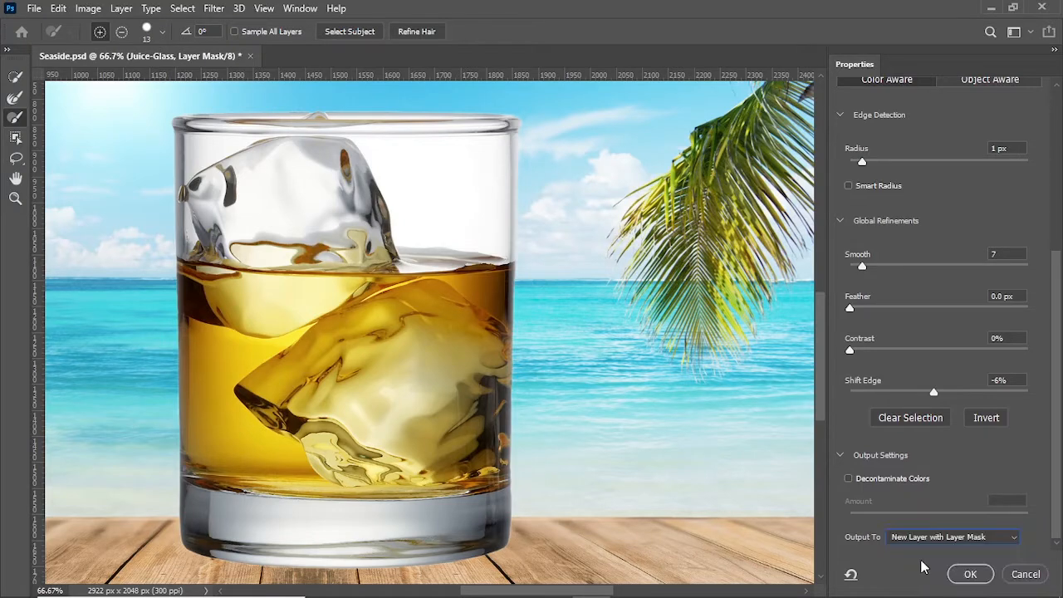
pyautogui.click(970, 575)
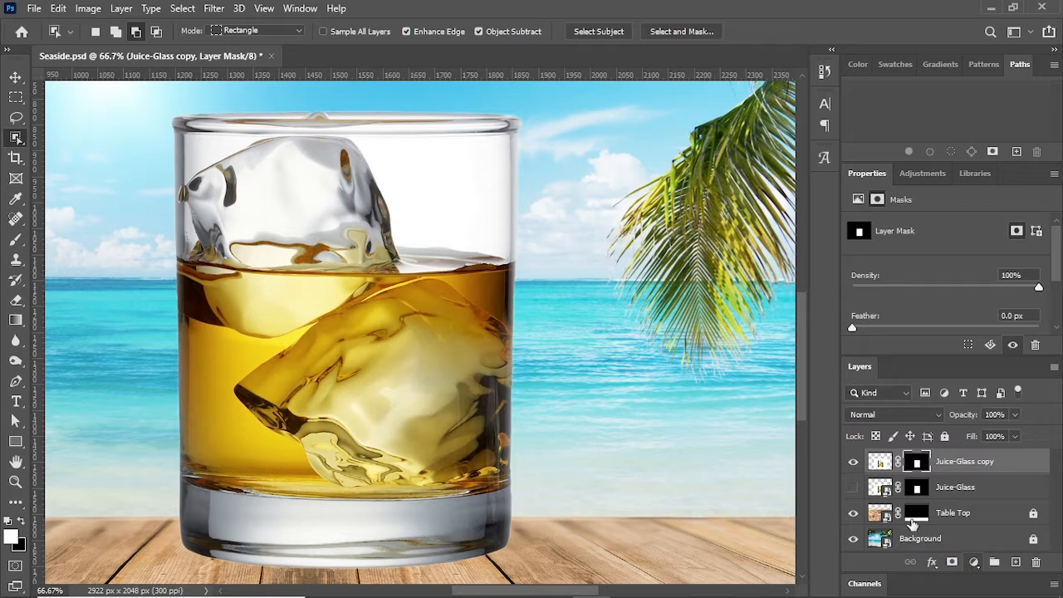
# - Delete the original Juice-Glass layer and set the blend mode of the Juice-Glass copy layer to Multiply
pyautogui.click(920, 486)
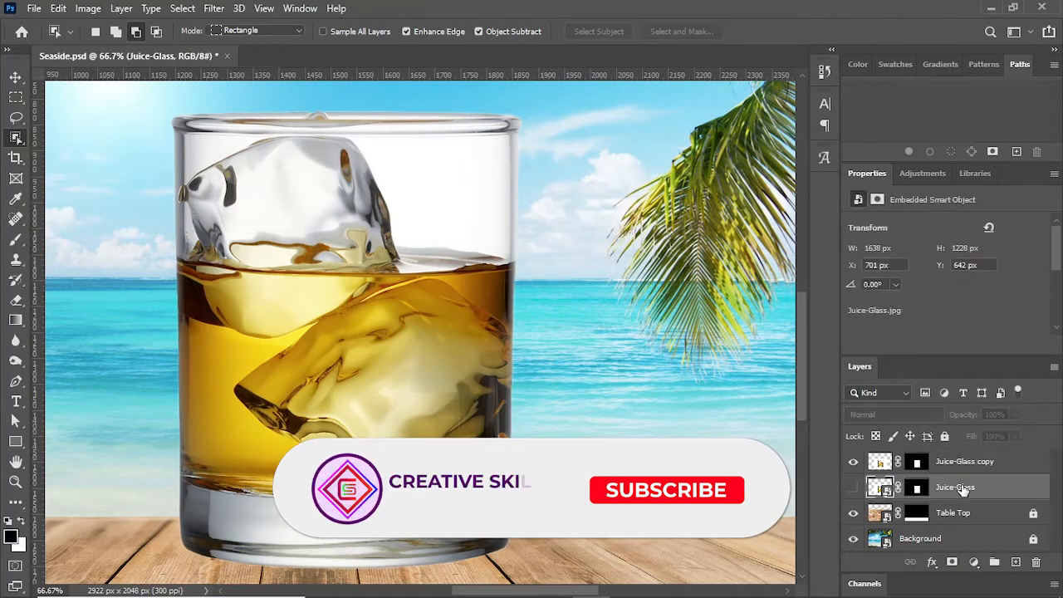
pyautogui.moveTo(1030, 487); pyautogui.dragTo(1039, 563)
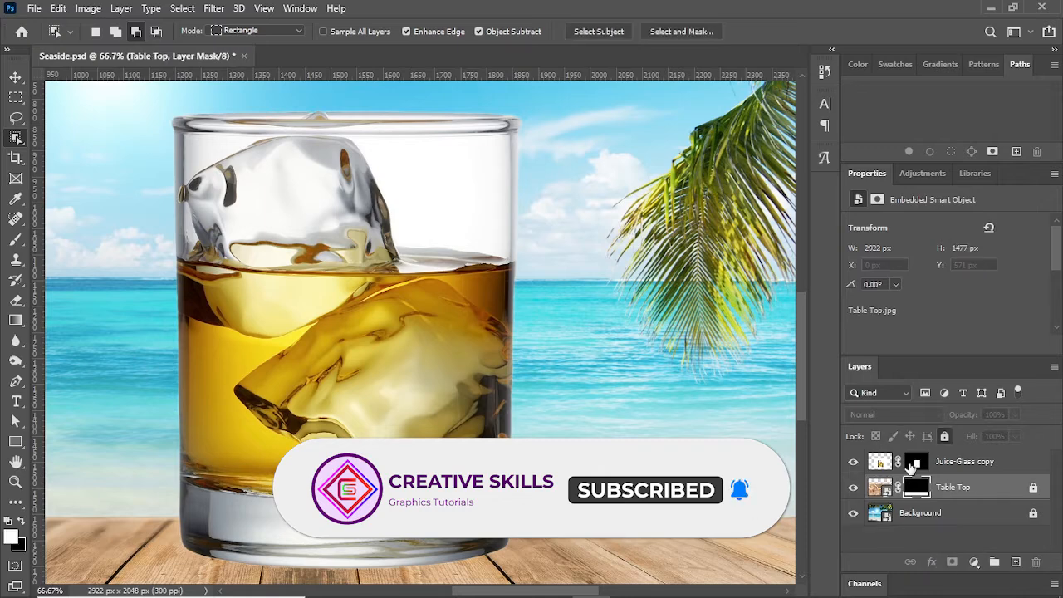
pyautogui.click(953, 463)
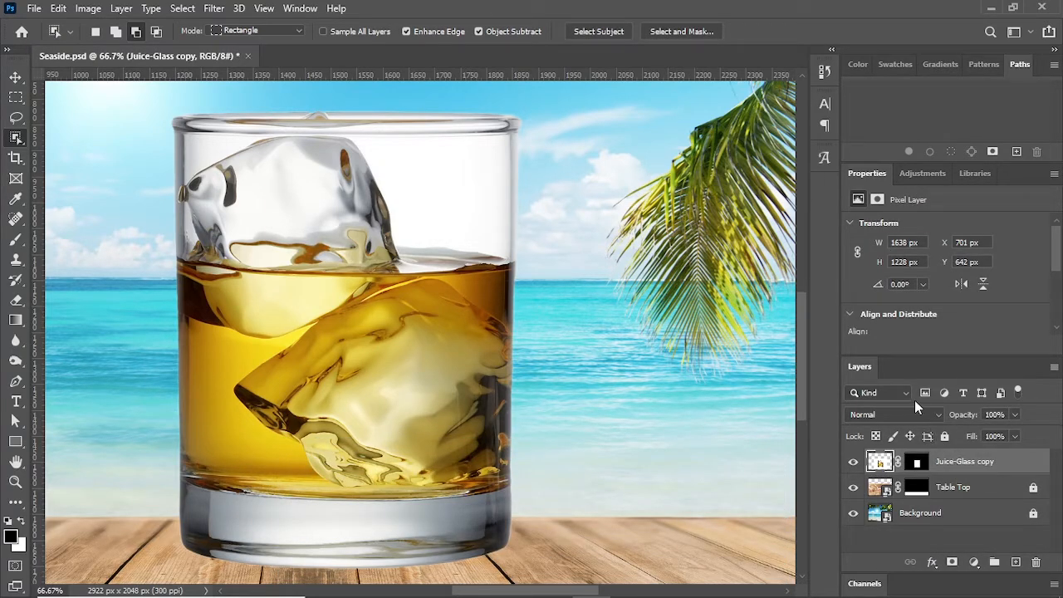
pyautogui.click(932, 414)
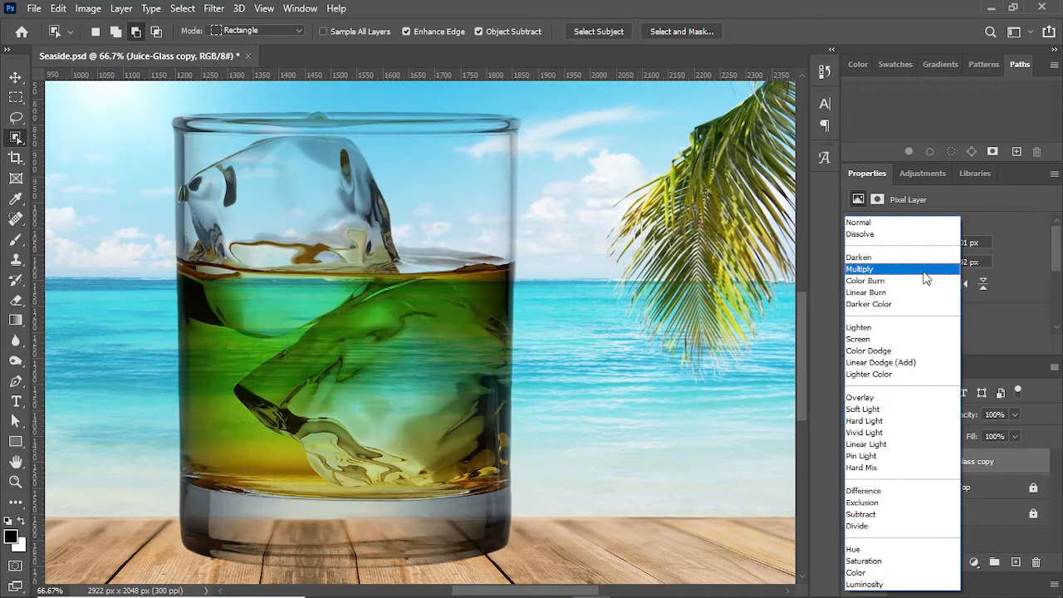
pyautogui.click(926, 270)
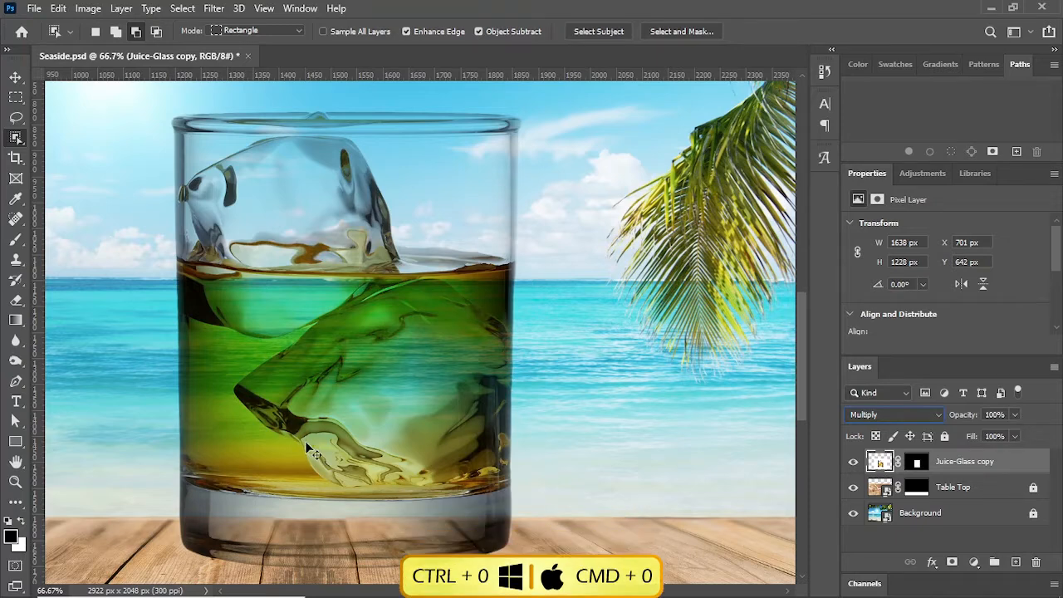
# - Duplicate the Juice-Glass copy layer
pyautogui.hotkey('ctrl', '0')
pyautogui.hotkey('ctrl', '-')
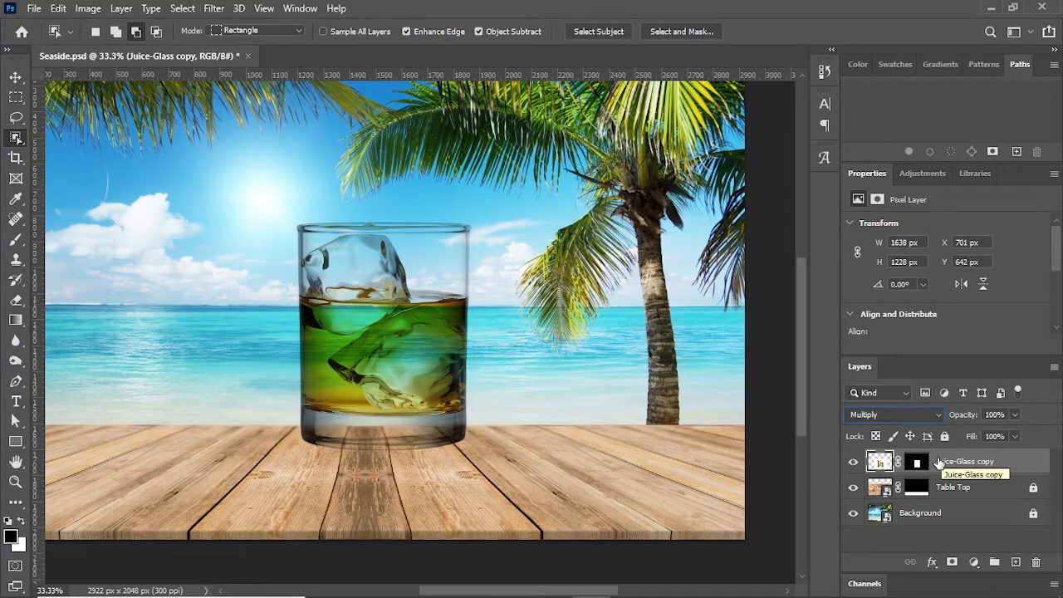
pyautogui.hotkey('ctrl', 'j')
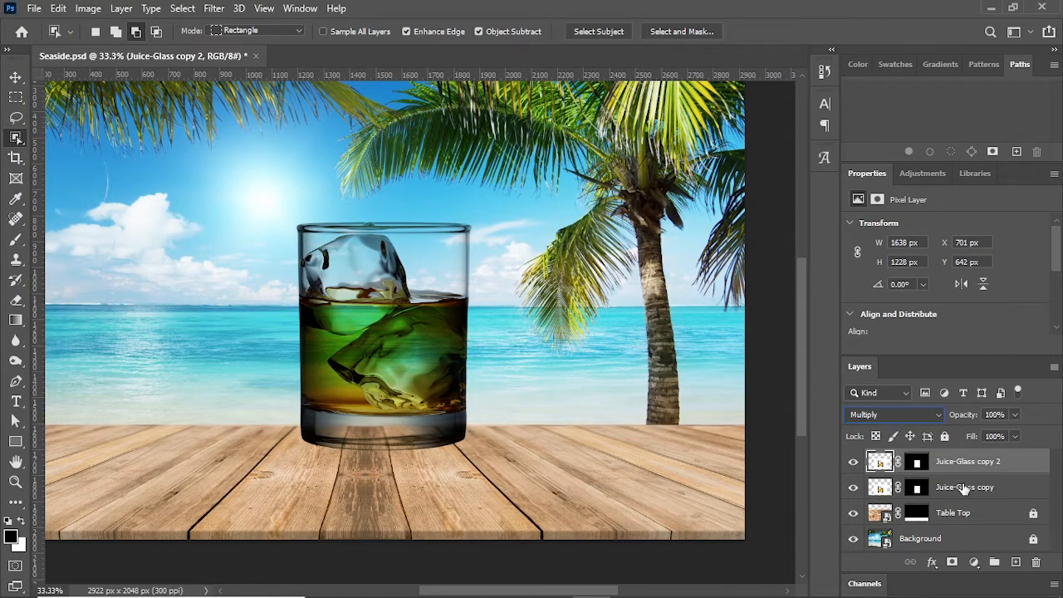
# - Set the blend mode of the Juice-Glass copy layer to Soft Light, checking it with the upper glass layer hidden and shown
pyautogui.click(961, 490)
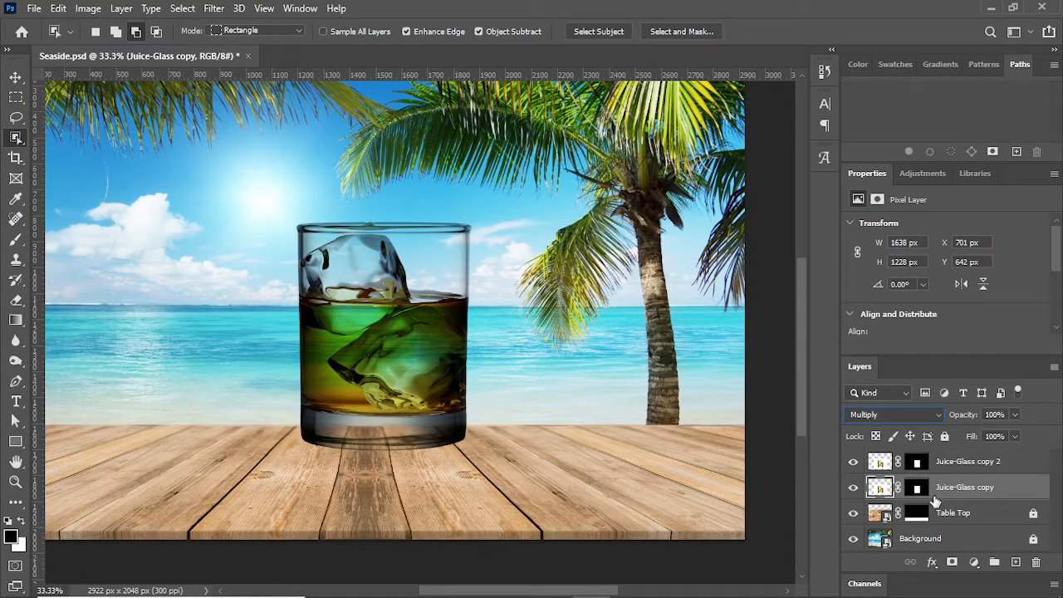
pyautogui.click(853, 462)
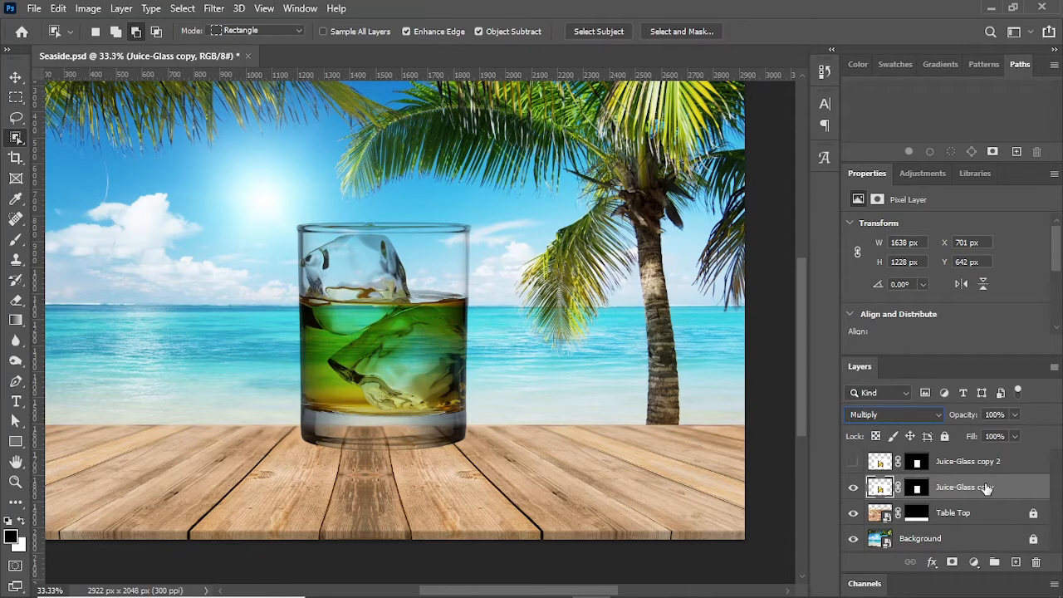
pyautogui.click(894, 412)
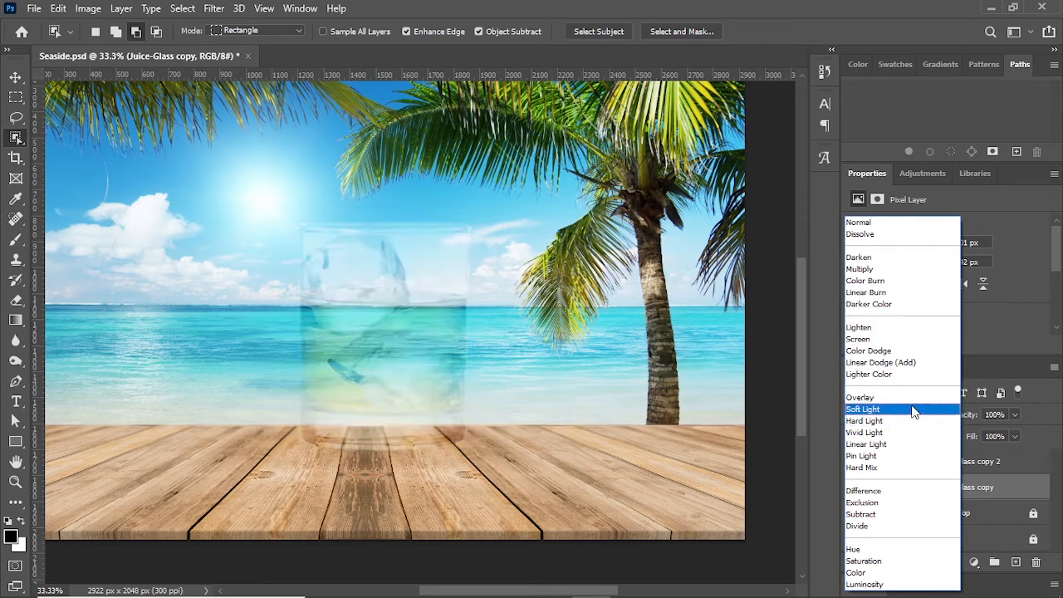
pyautogui.click(913, 410)
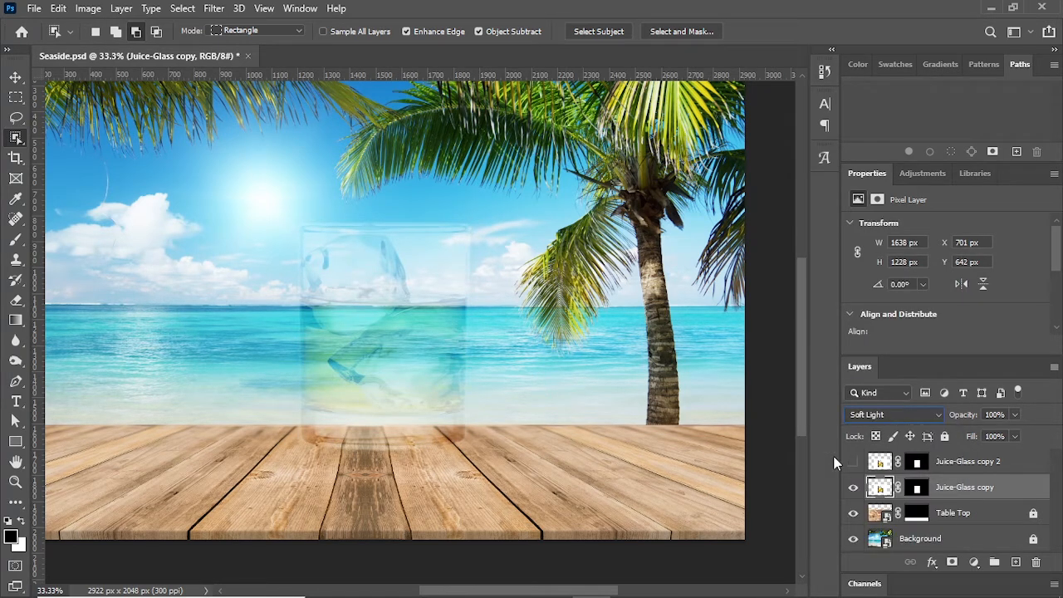
pyautogui.click(854, 462)
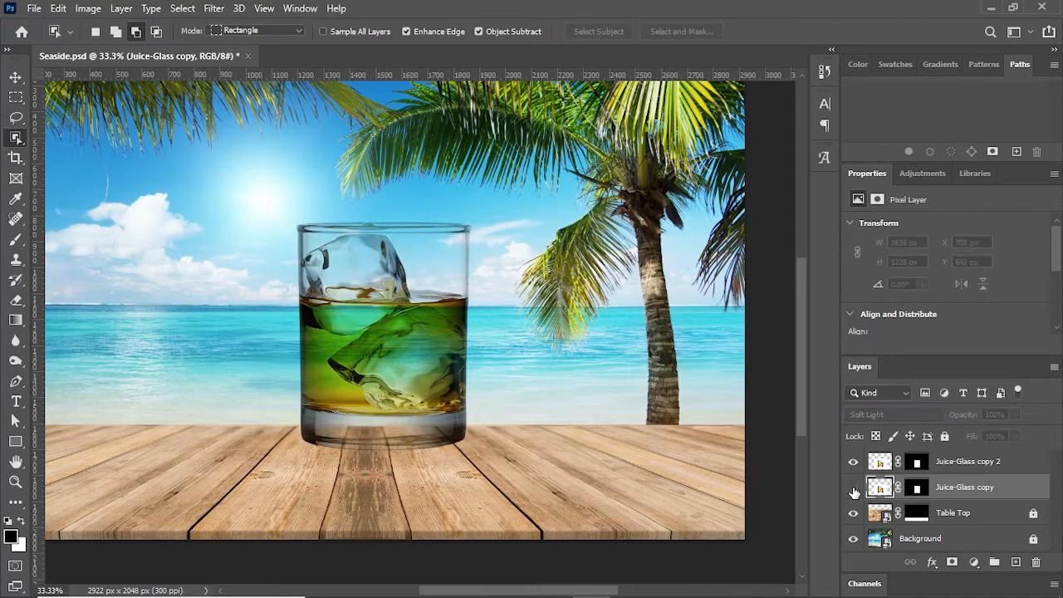
pyautogui.click(854, 491)
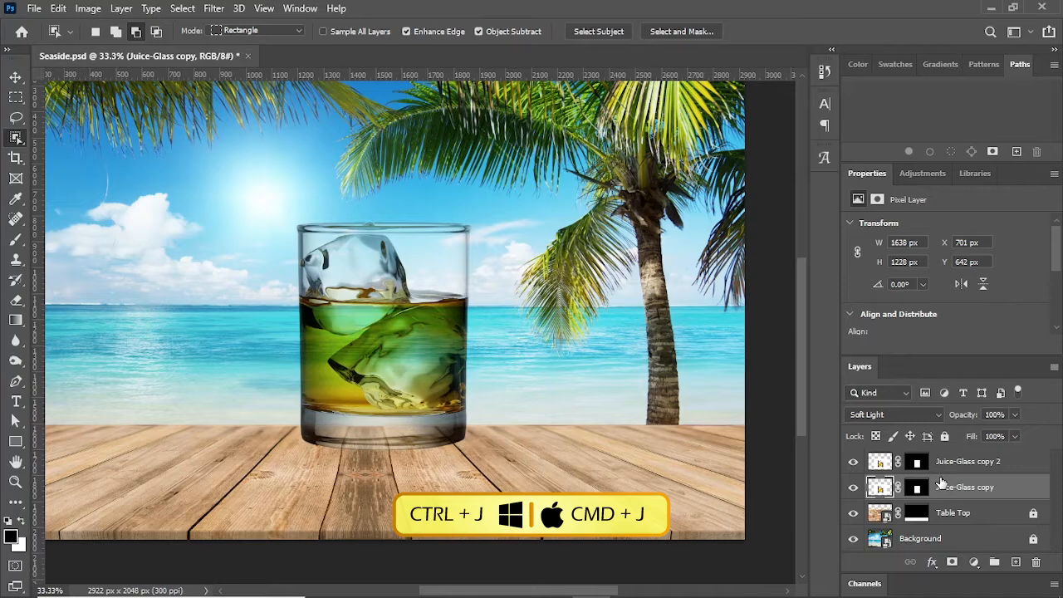
# - Duplicate the Soft Light glass layer and set the duplicate's blend mode to Screen
pyautogui.hotkey('ctrl', 'j')
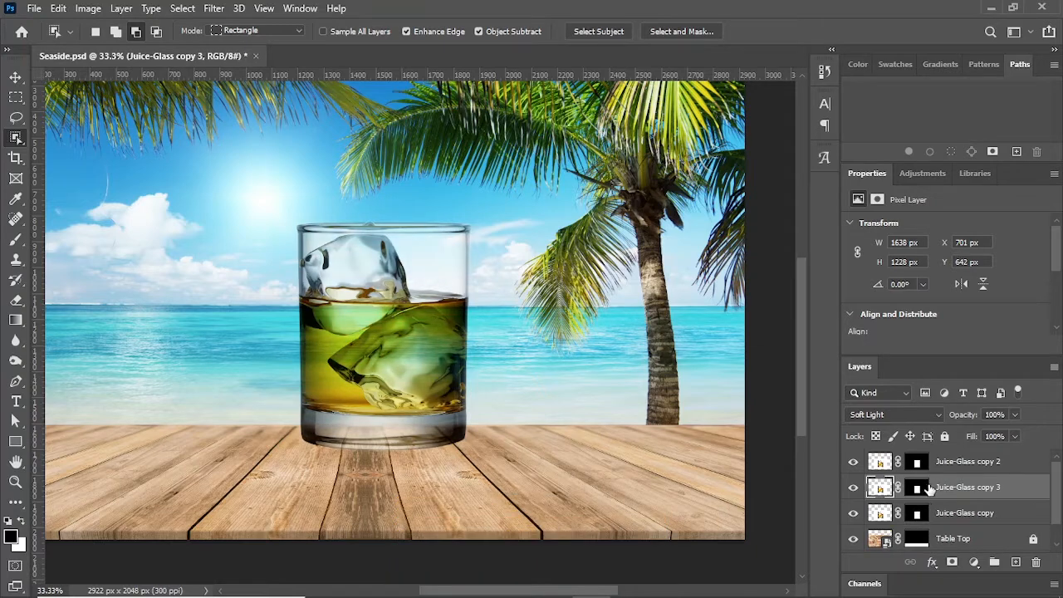
pyautogui.click(885, 415)
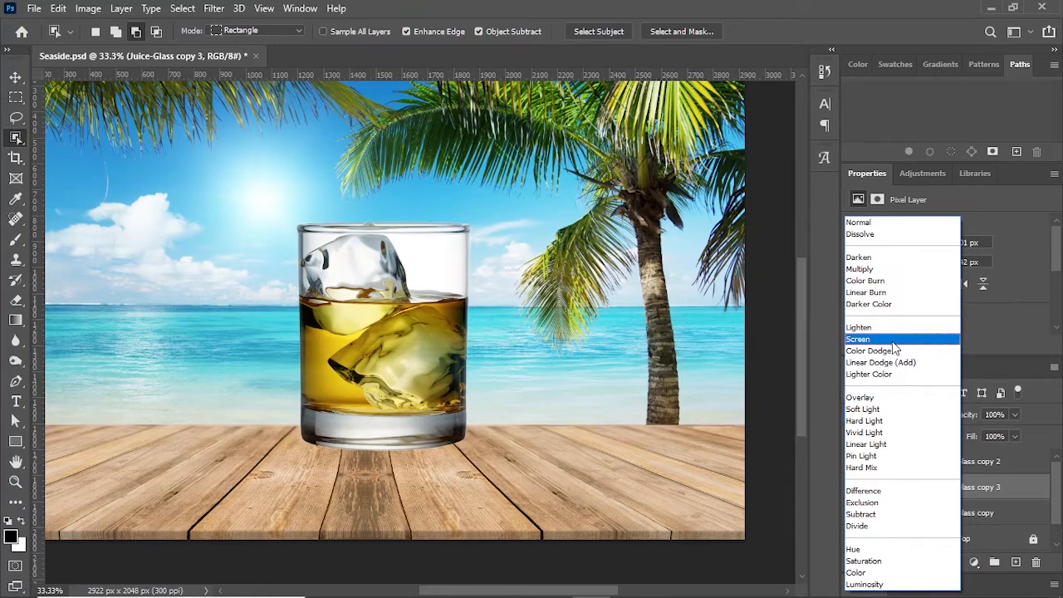
pyautogui.click(894, 347)
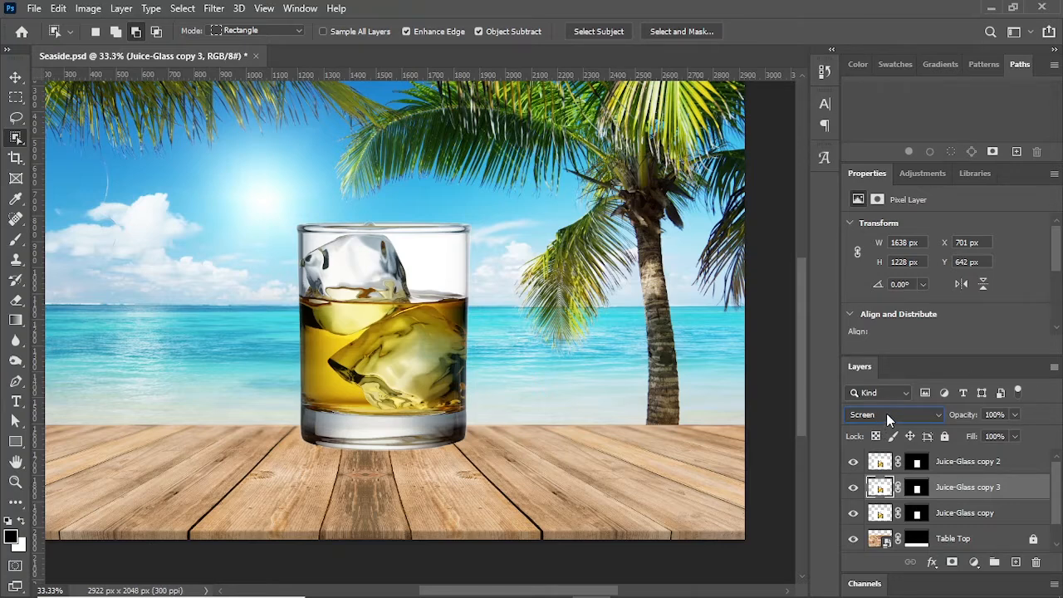
# - Rename the two lower glass layers after their blend modes, Soft Light and Screen
pyautogui.doubleClick(956, 513)
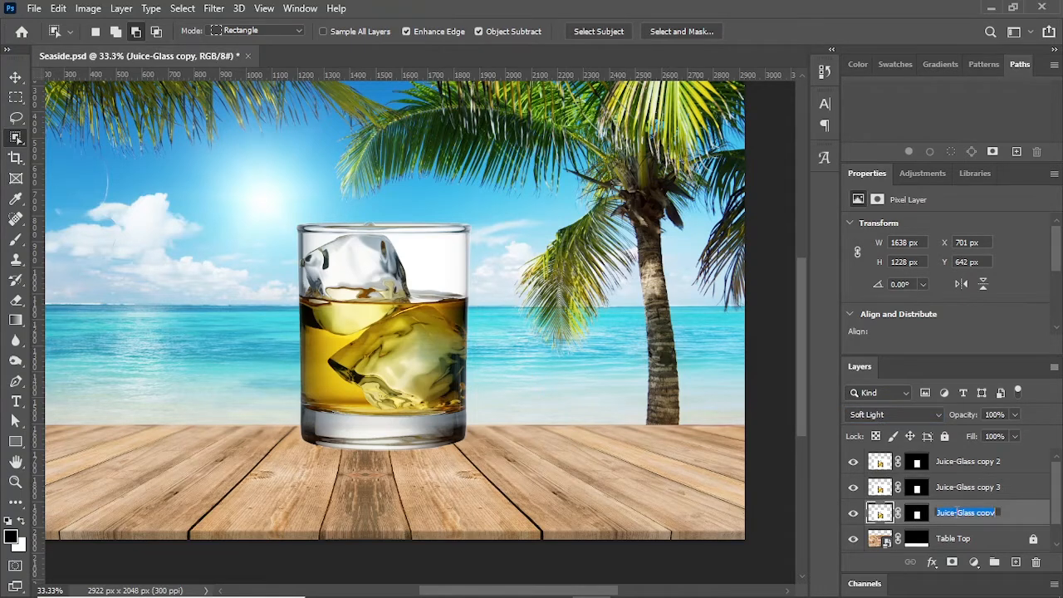
pyautogui.write('Soft Light')
pyautogui.press('Return')
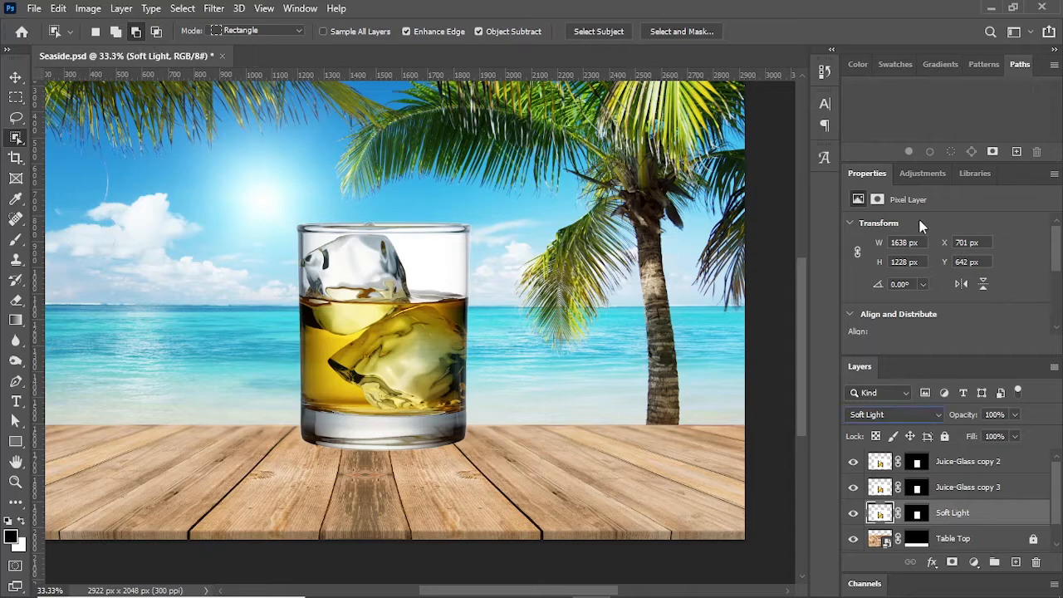
pyautogui.click(963, 492)
pyautogui.doubleClick(961, 488)
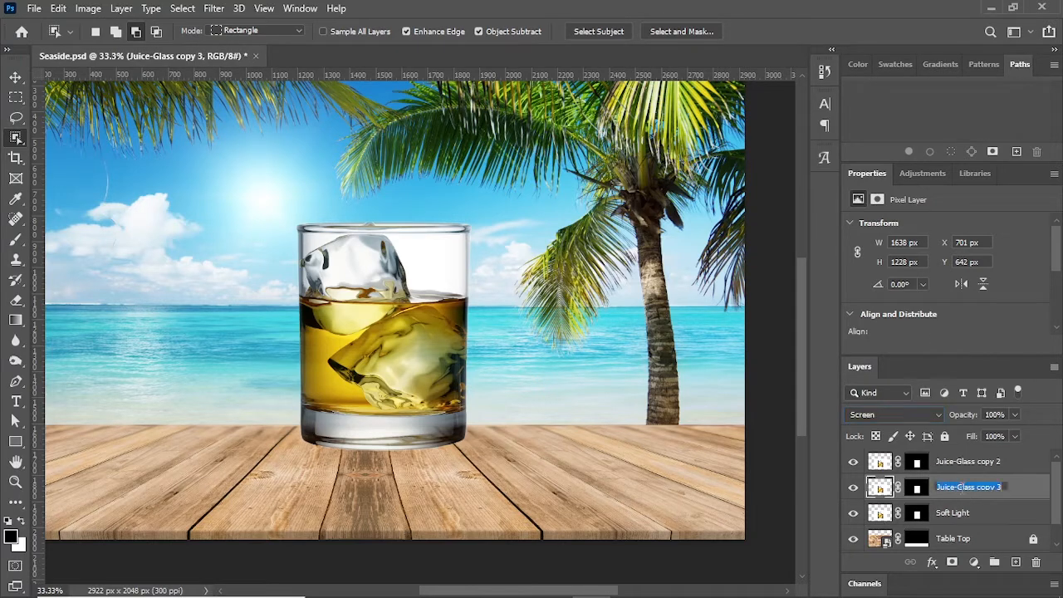
pyautogui.write('Scree')
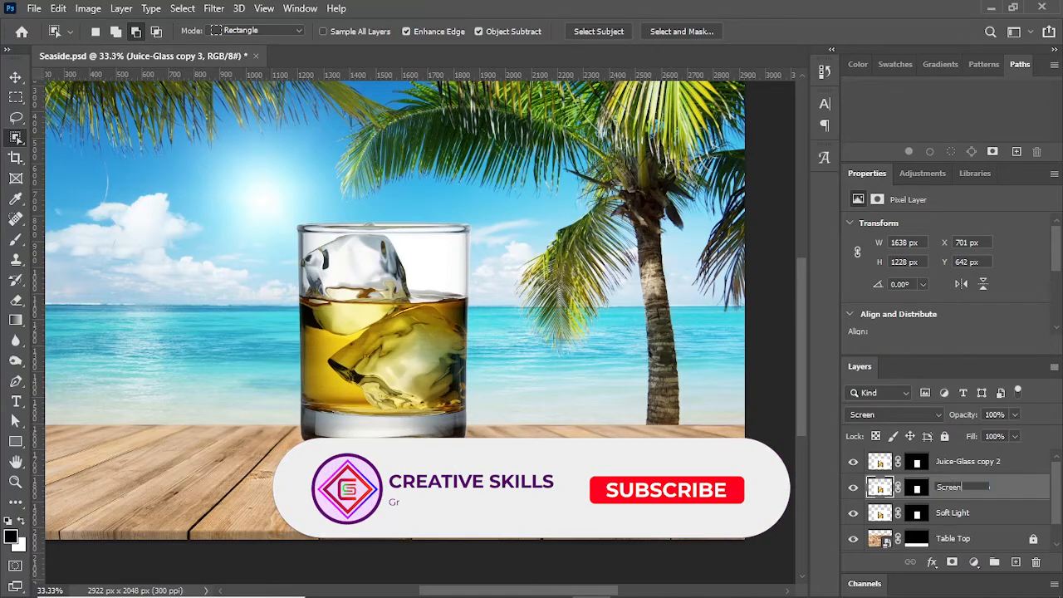
pyautogui.write('n')
pyautogui.press('Return')
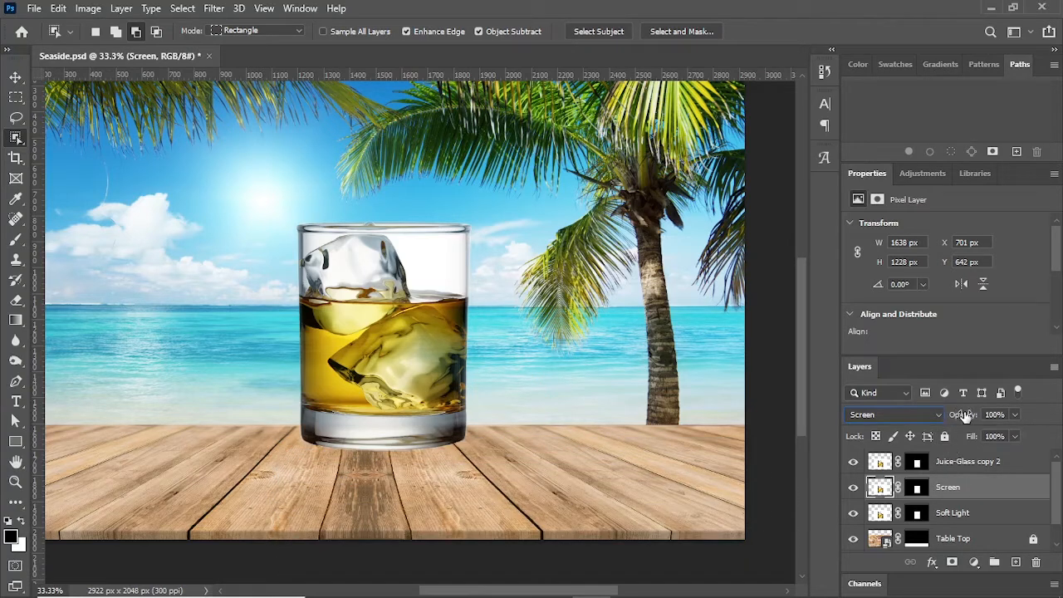
# - Lower the Screen layer's opacity to 58% and compare the glass with its blend layers hidden and shown
pyautogui.moveTo(964, 417); pyautogui.dragTo(931, 416)
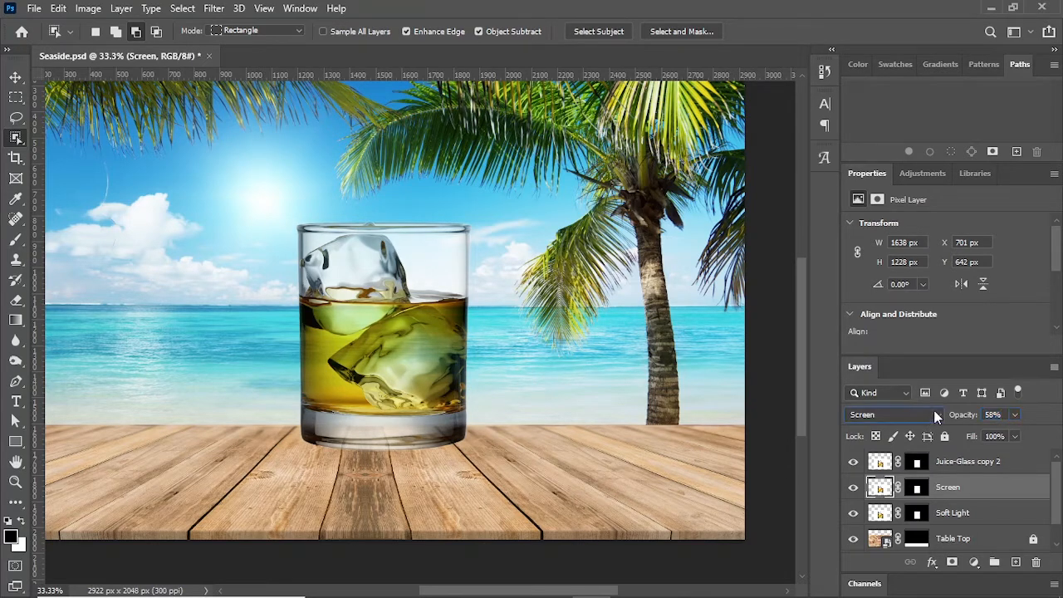
pyautogui.click(854, 489)
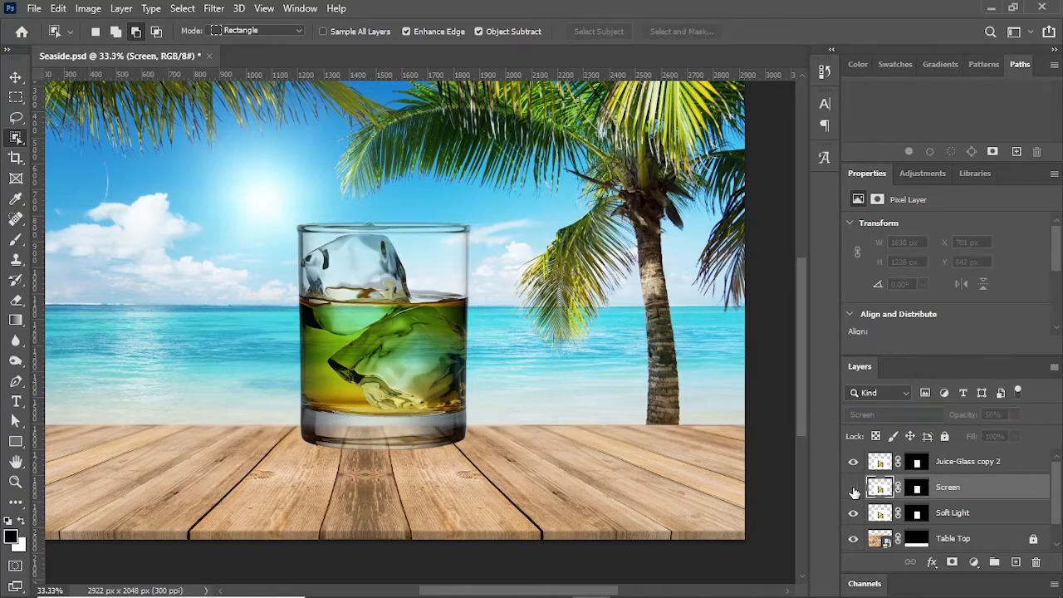
pyautogui.click(854, 515)
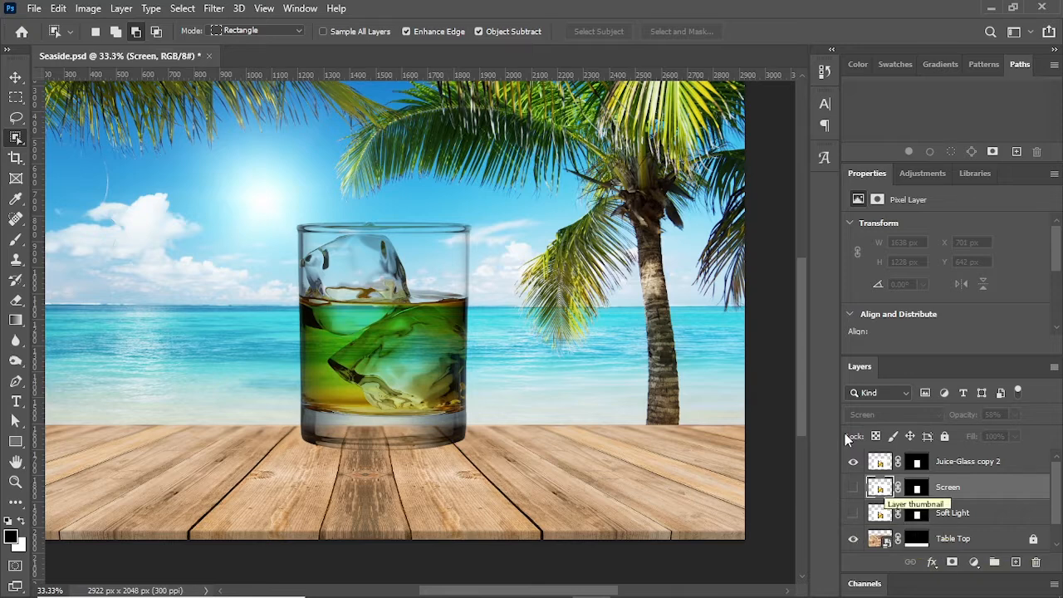
pyautogui.click(854, 461)
pyautogui.click(854, 462)
pyautogui.click(854, 488)
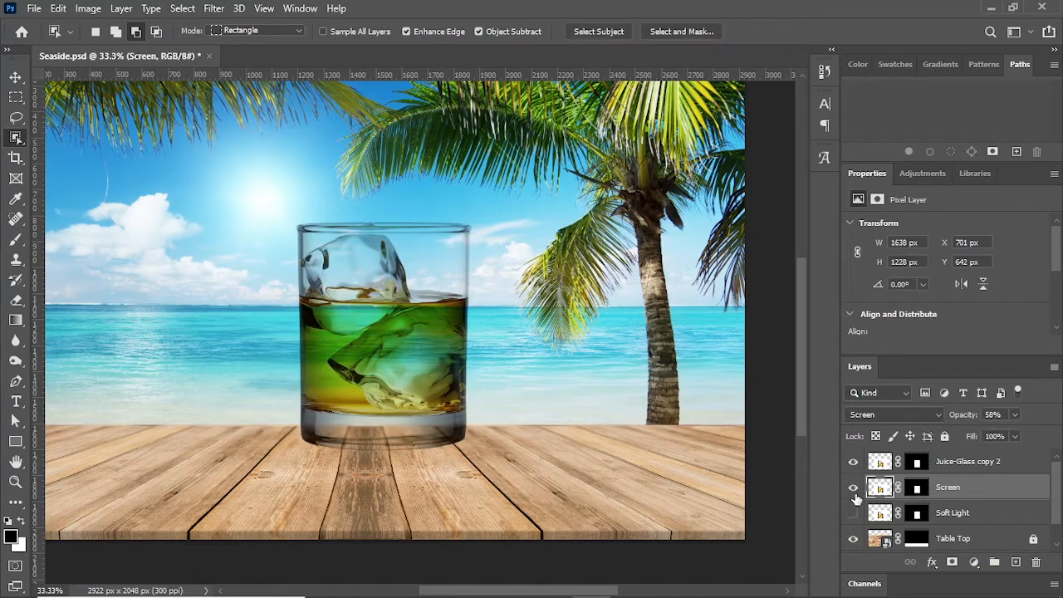
pyautogui.click(854, 513)
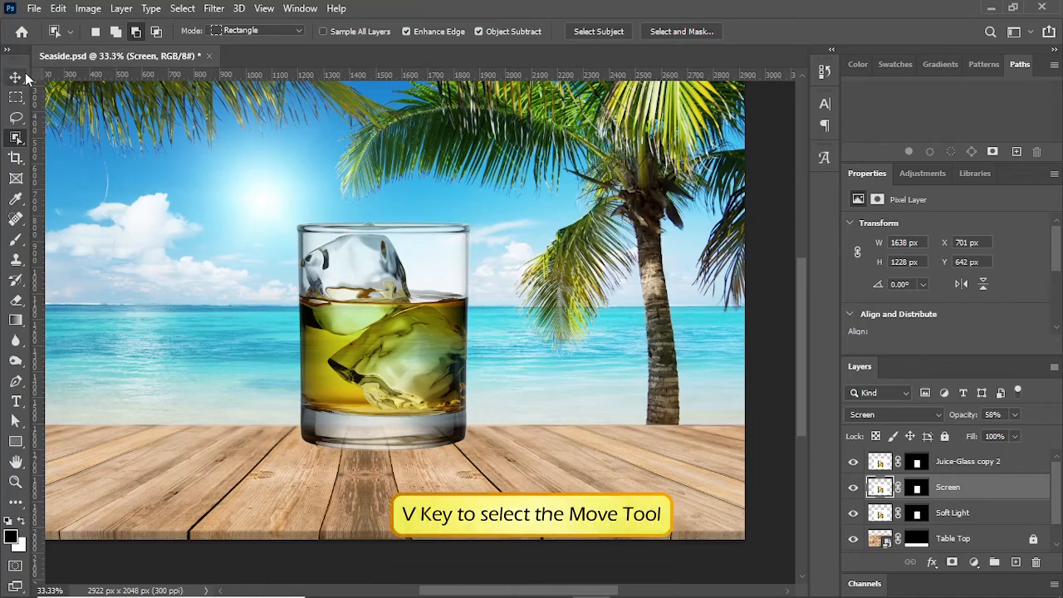
# - Select all three glass layers and move the glass down onto the wooden table top
pyautogui.press('v')
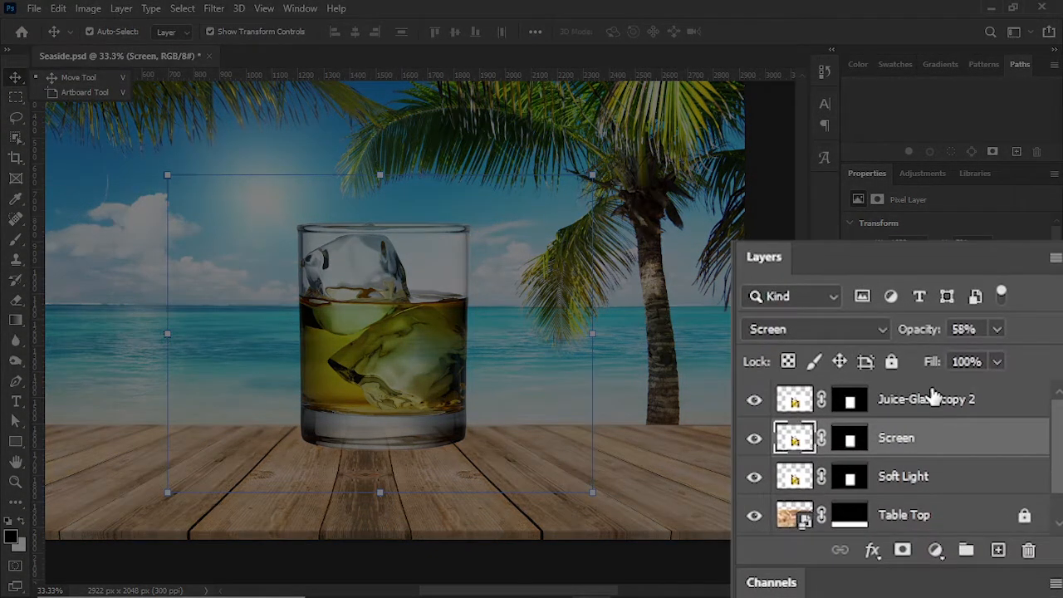
pyautogui.click(976, 459)
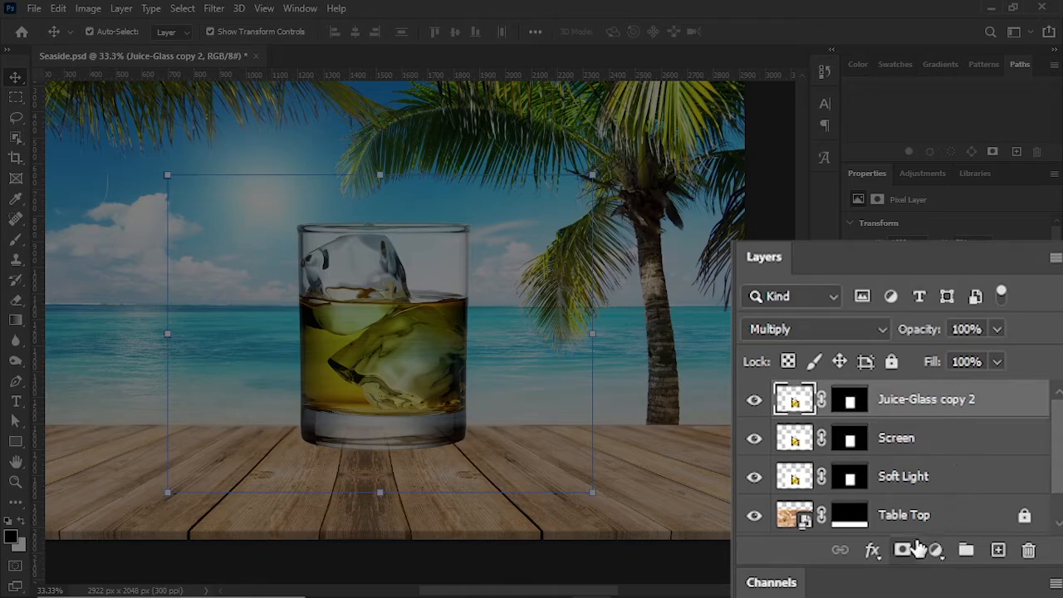
pyautogui.keyDown('shift'); pyautogui.click(901, 483); pyautogui.keyUp('shift')
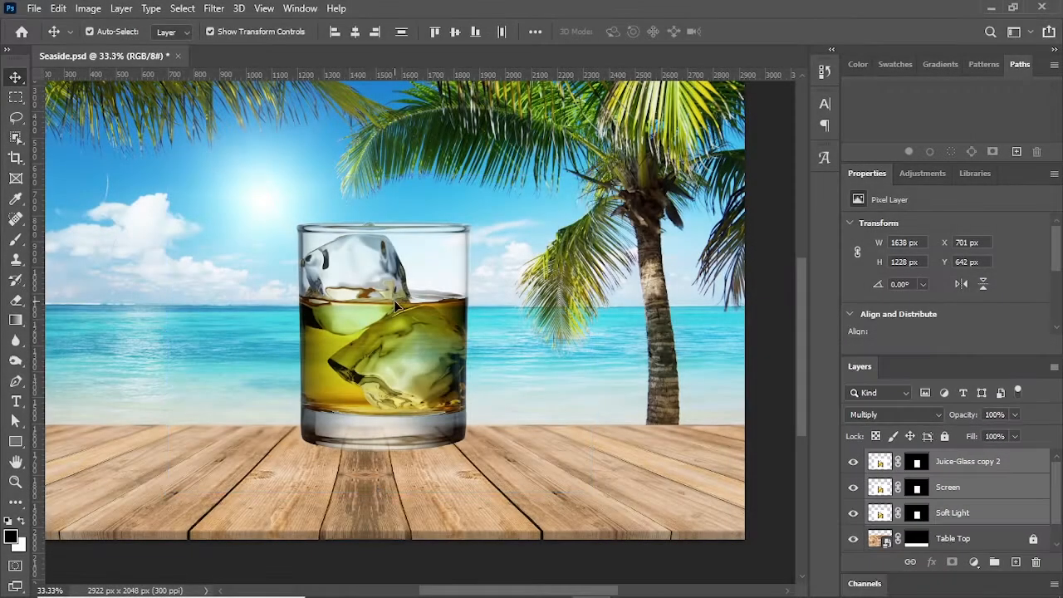
pyautogui.moveTo(375, 309); pyautogui.dragTo(389, 353)
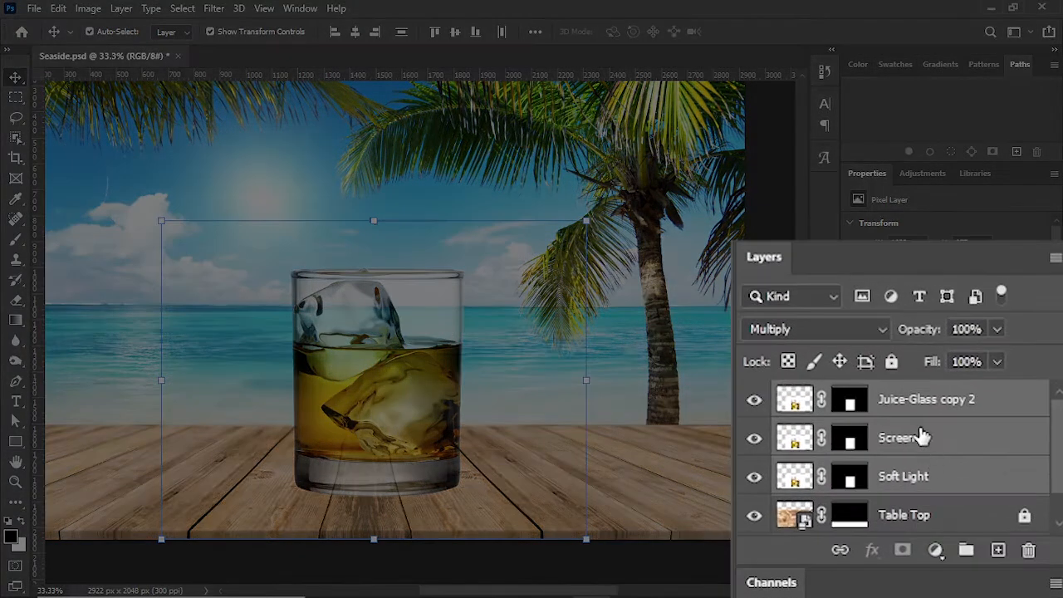
# - Group the Screen and Soft Light layers together beneath the Juice-Glass copy 2 layer
pyautogui.click(962, 490)
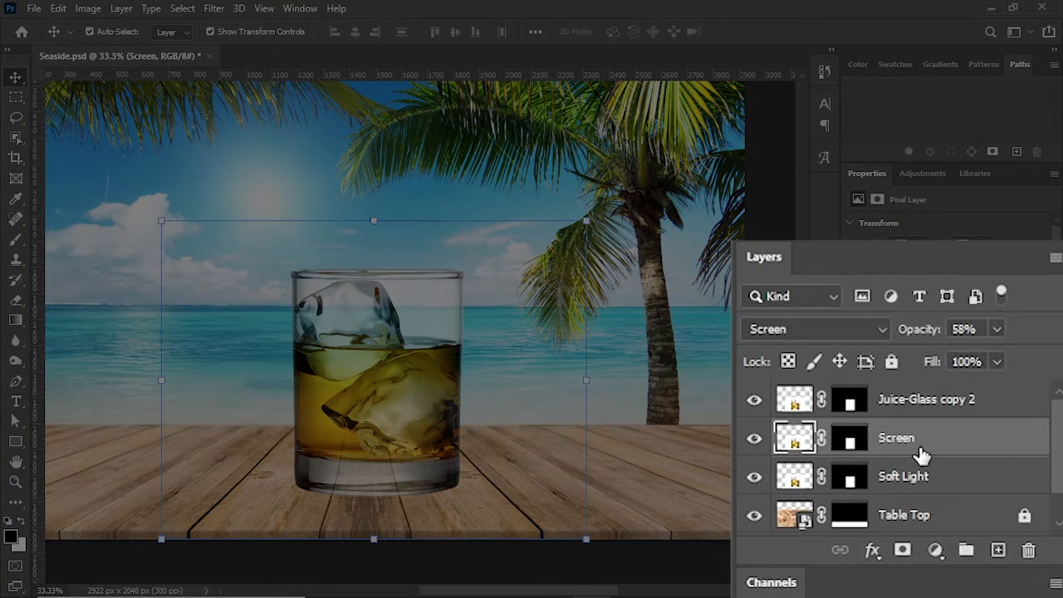
pyautogui.keyDown('shift'); pyautogui.click(912, 483); pyautogui.keyUp('shift')
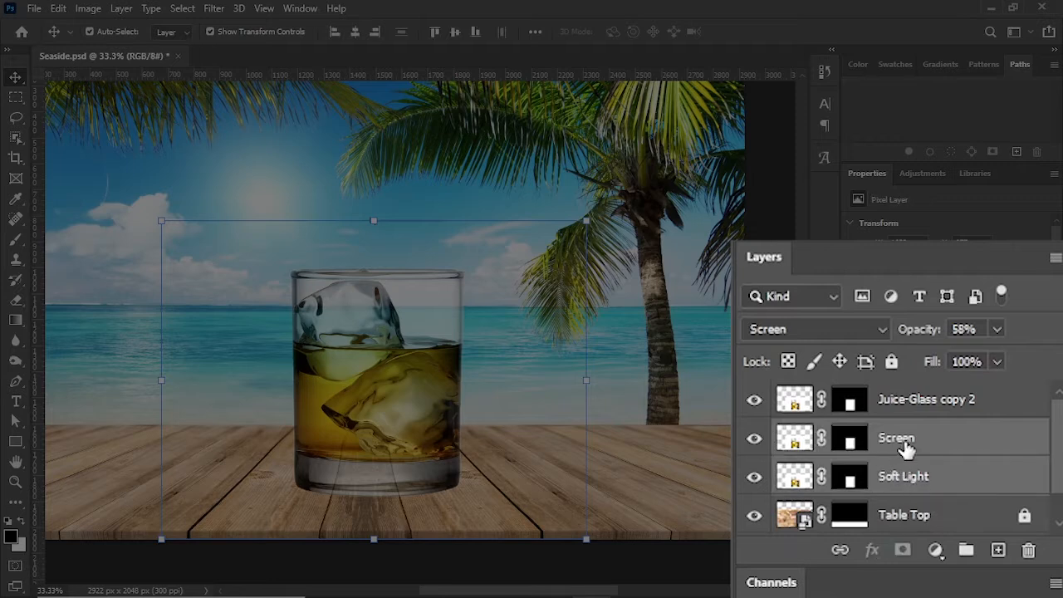
pyautogui.moveTo(912, 442); pyautogui.dragTo(965, 550)
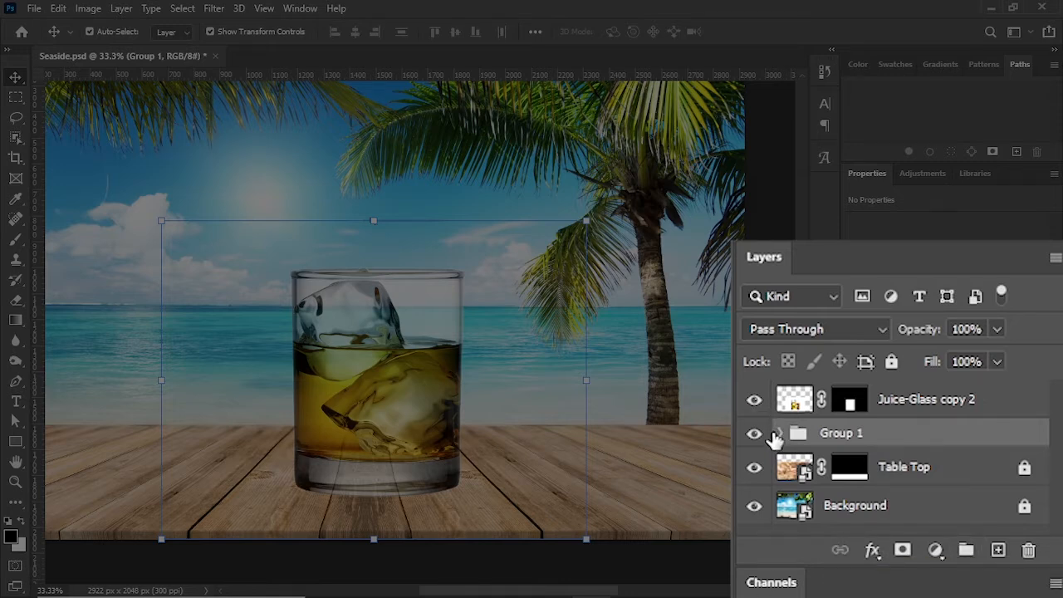
# - Expand Group 1 and add a new empty layer above the Screen layer inside it
pyautogui.click(777, 434)
pyautogui.click(902, 472)
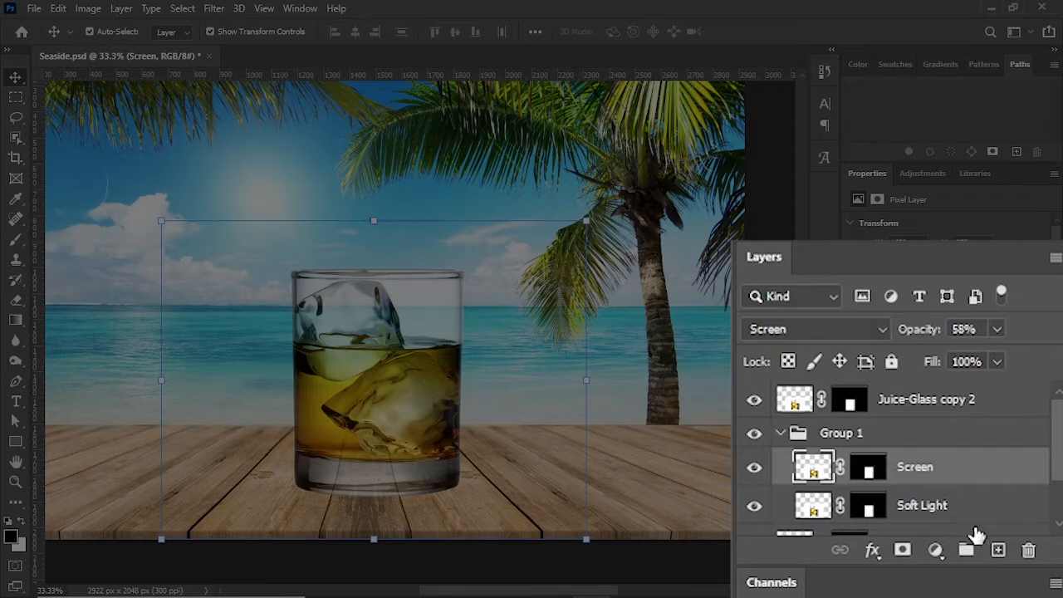
pyautogui.click(998, 549)
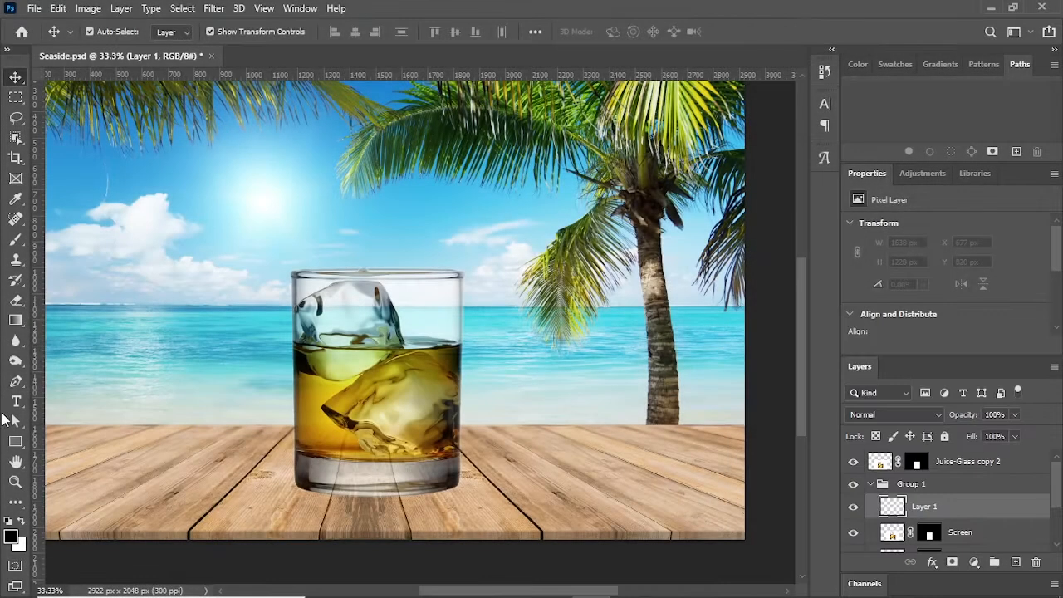
# - Draw a reversed black-to-transparent linear gradient on Layer 1, running upward from the glass base to the top of the drink
pyautogui.click(14, 321)
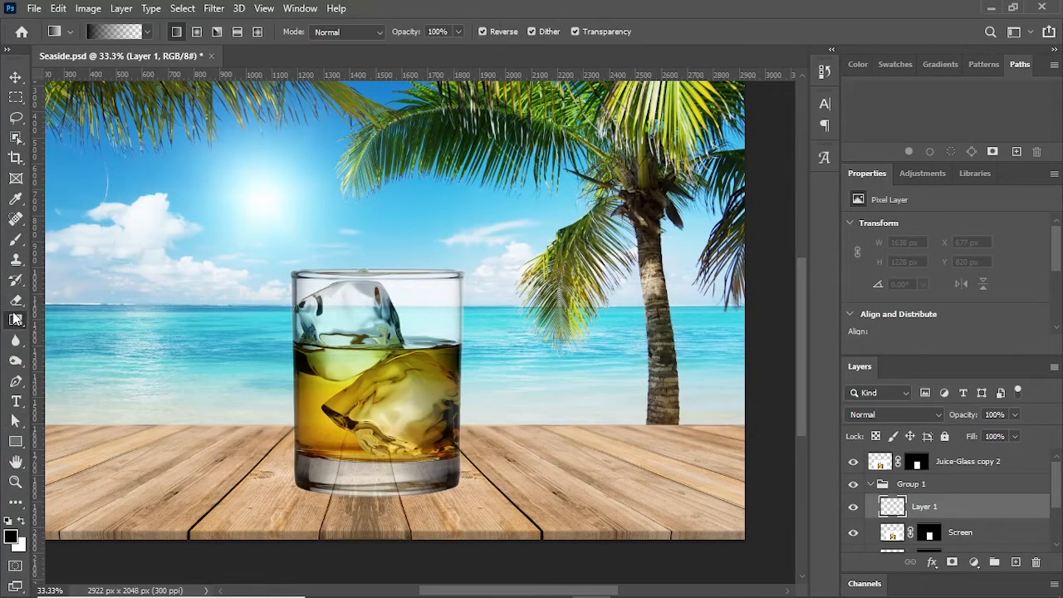
pyautogui.click(147, 33)
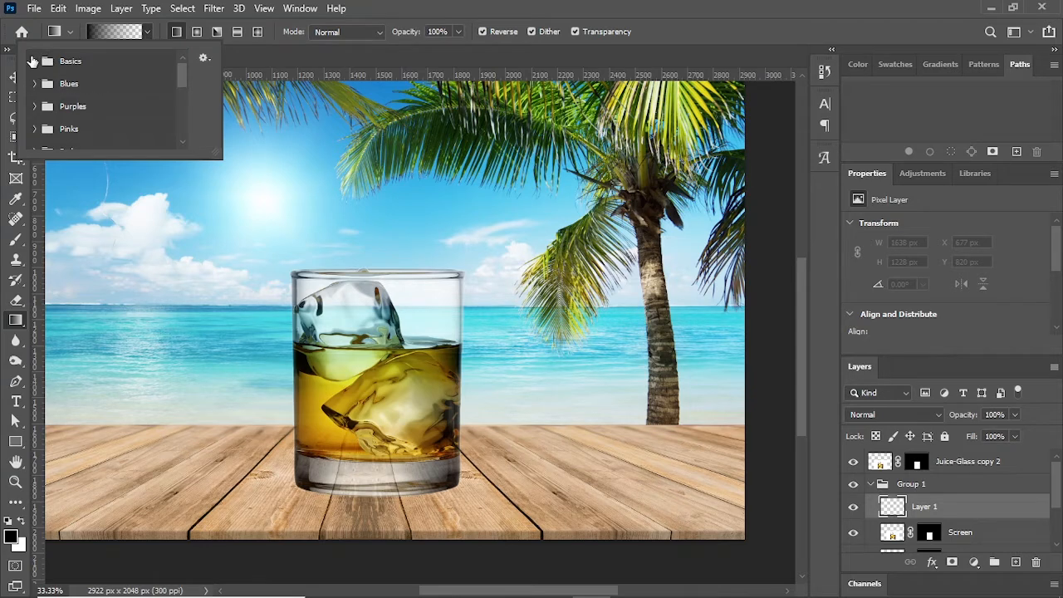
pyautogui.click(33, 60)
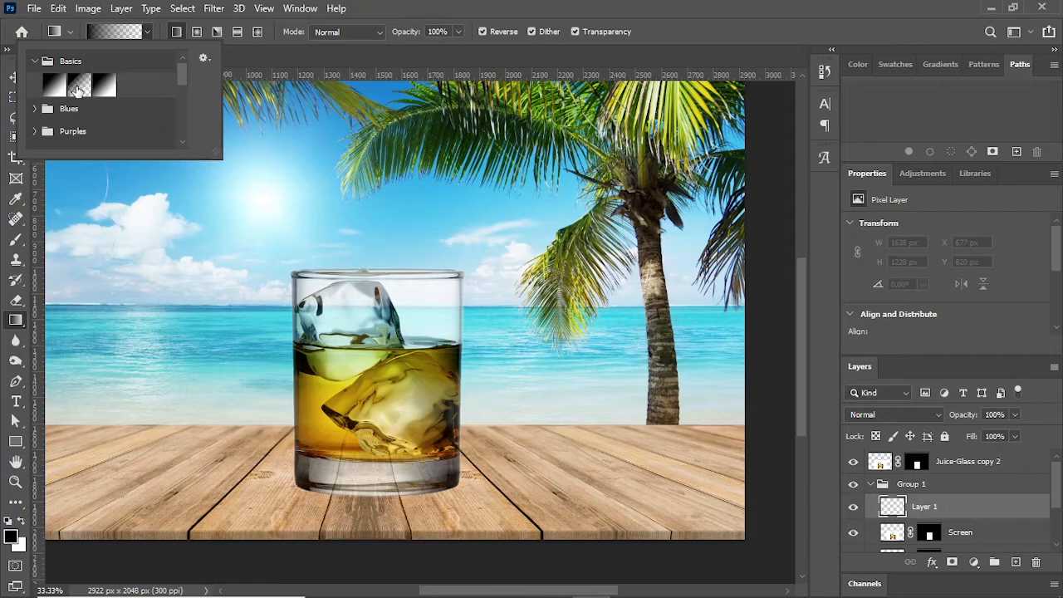
pyautogui.click(402, 15)
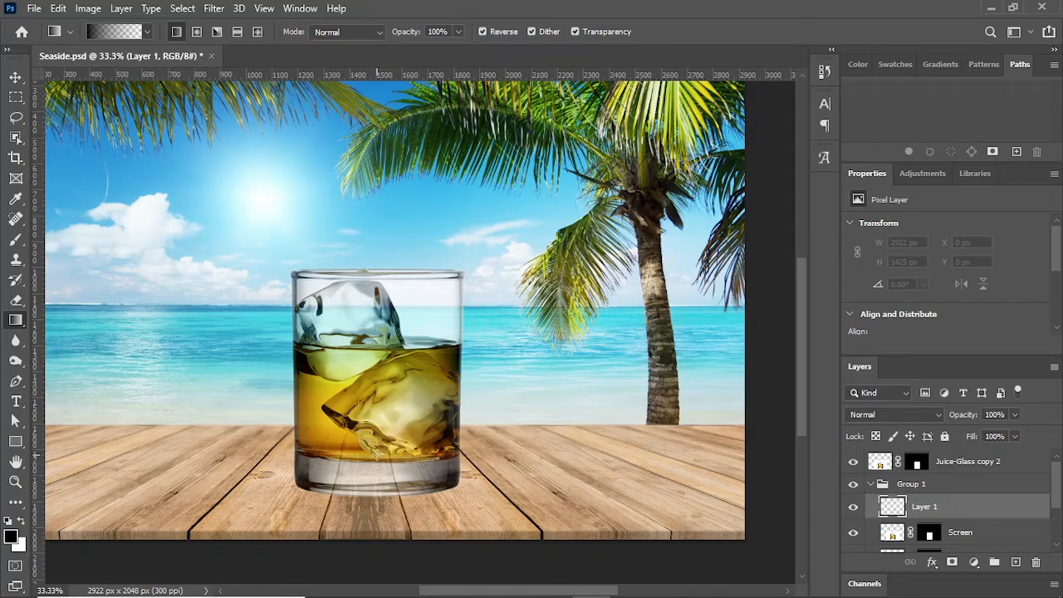
pyautogui.moveTo(375, 456); pyautogui.dragTo(384, 353)
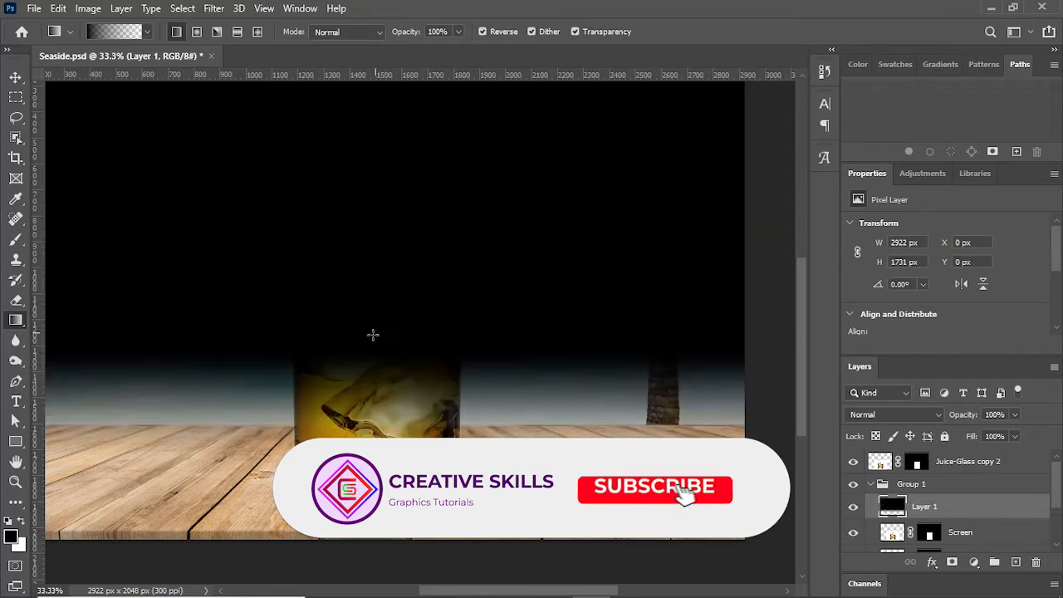
# - Set Layer 1's blending options to a Shallow knockout with a fill opacity of 0%
pyautogui.doubleClick(1034, 506)
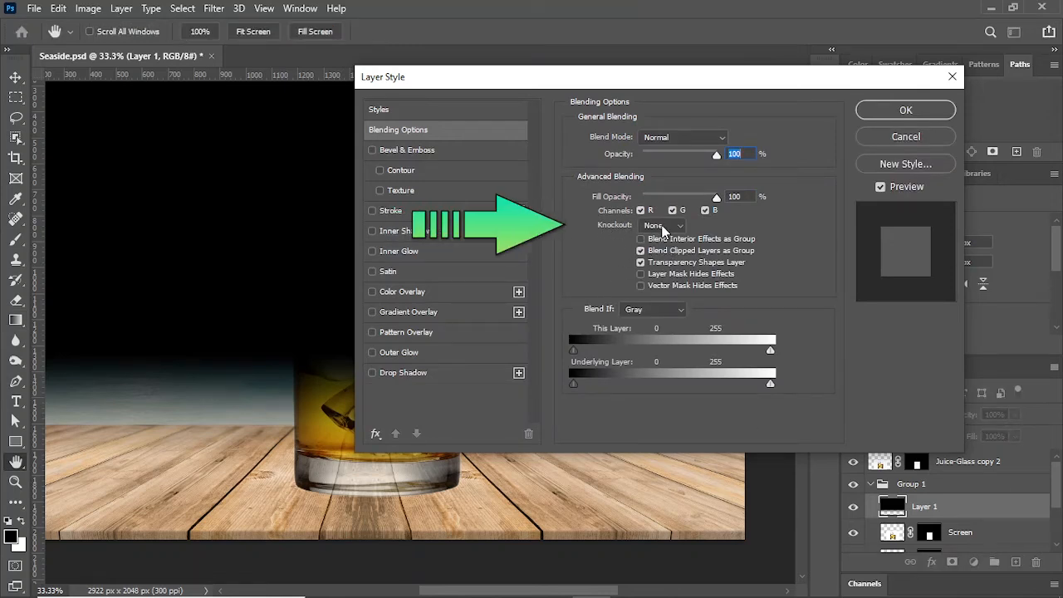
pyautogui.click(662, 226)
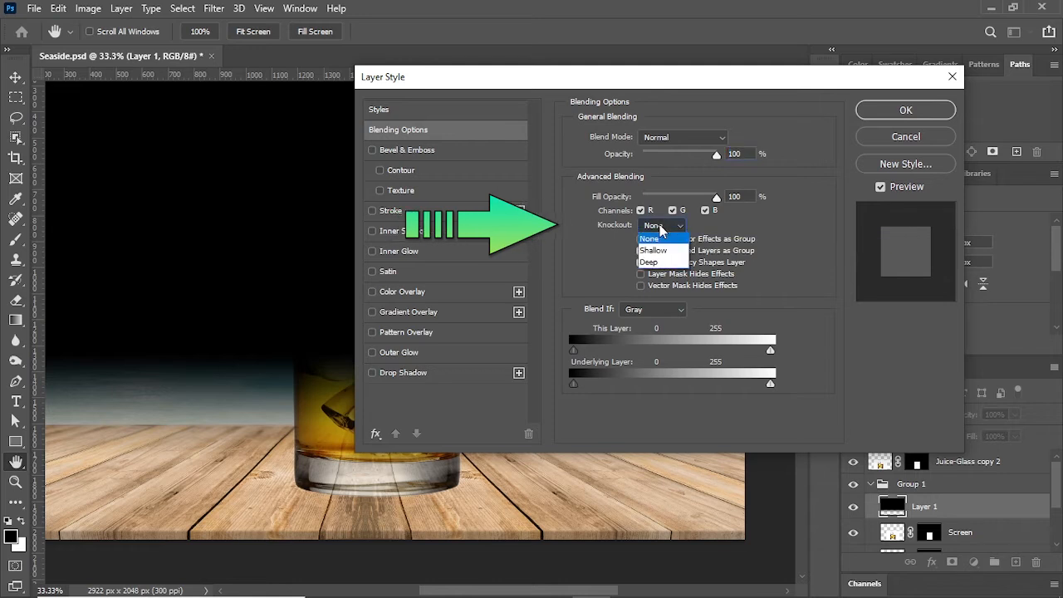
pyautogui.click(657, 256)
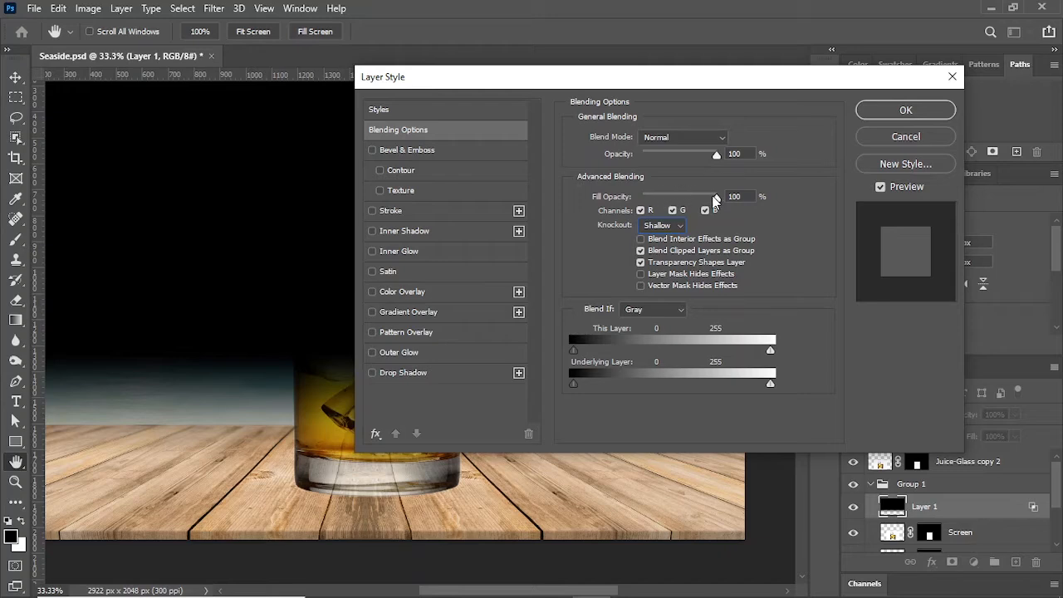
pyautogui.moveTo(716, 197); pyautogui.dragTo(604, 200)
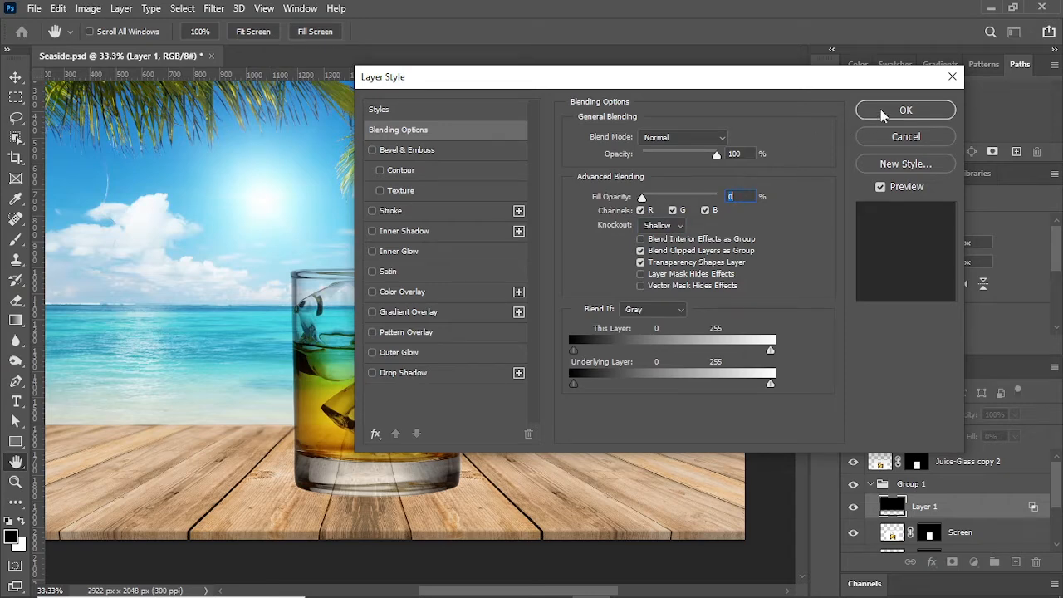
pyautogui.click(905, 110)
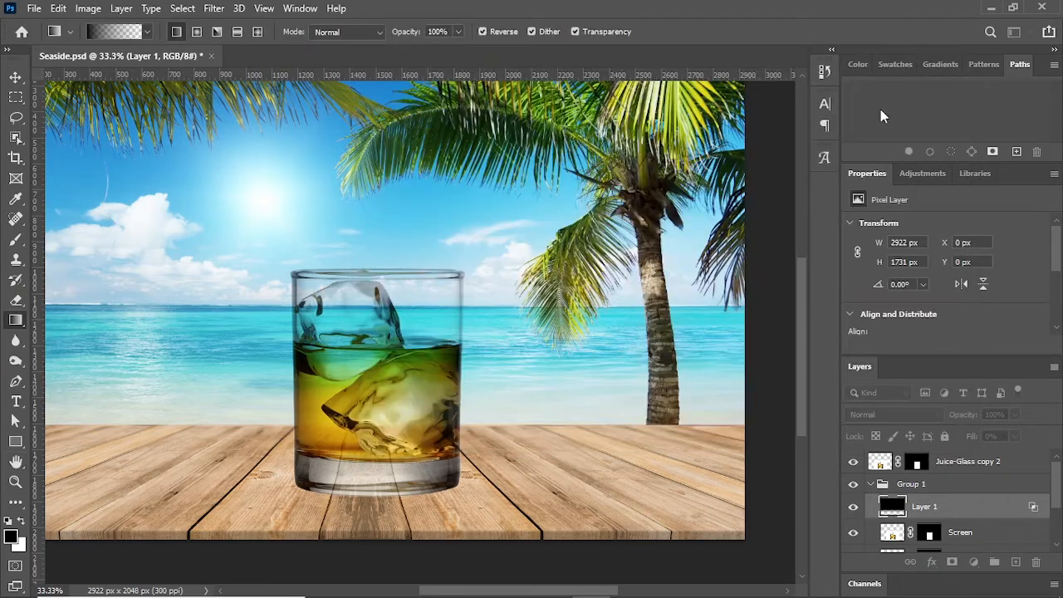
# - Toggle Layer 1's visibility off and on repeatedly to compare the glass with and without the knockout effect
pyautogui.click(853, 507)
pyautogui.click(853, 508)
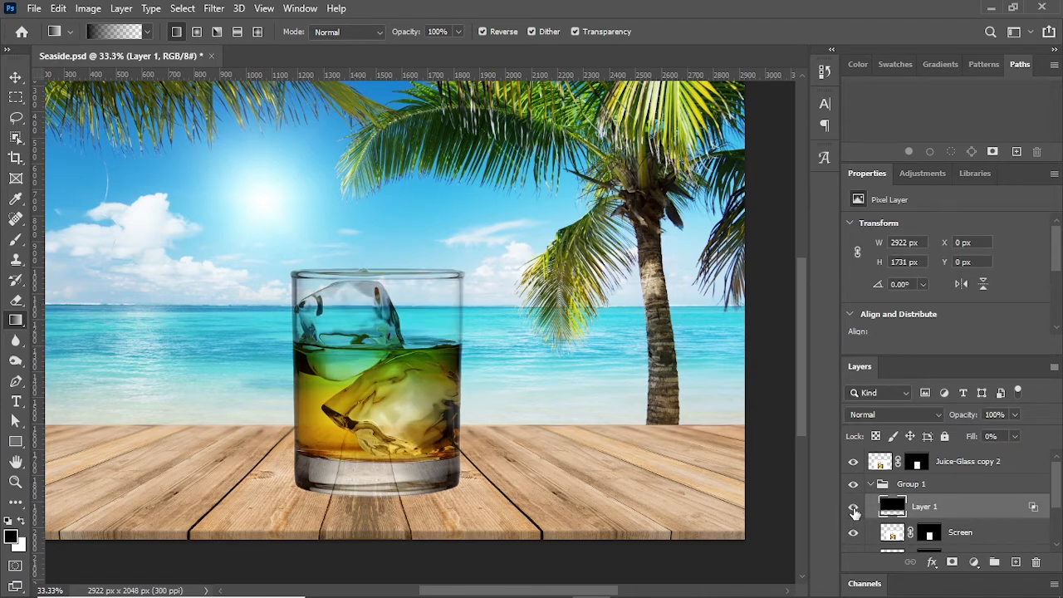
pyautogui.click(854, 509)
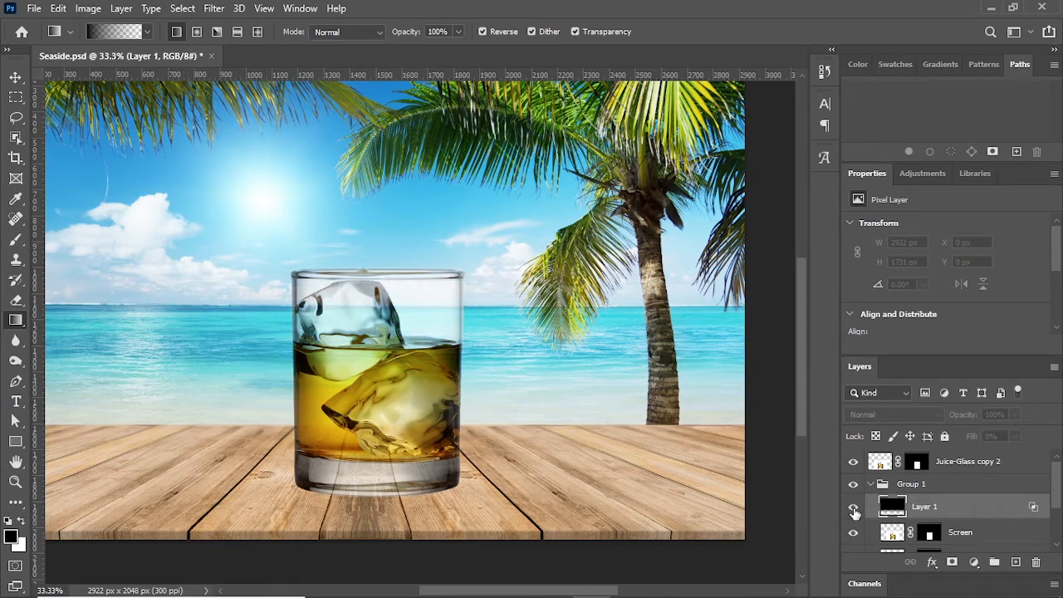
pyautogui.click(854, 509)
pyautogui.click(853, 509)
pyautogui.click(854, 510)
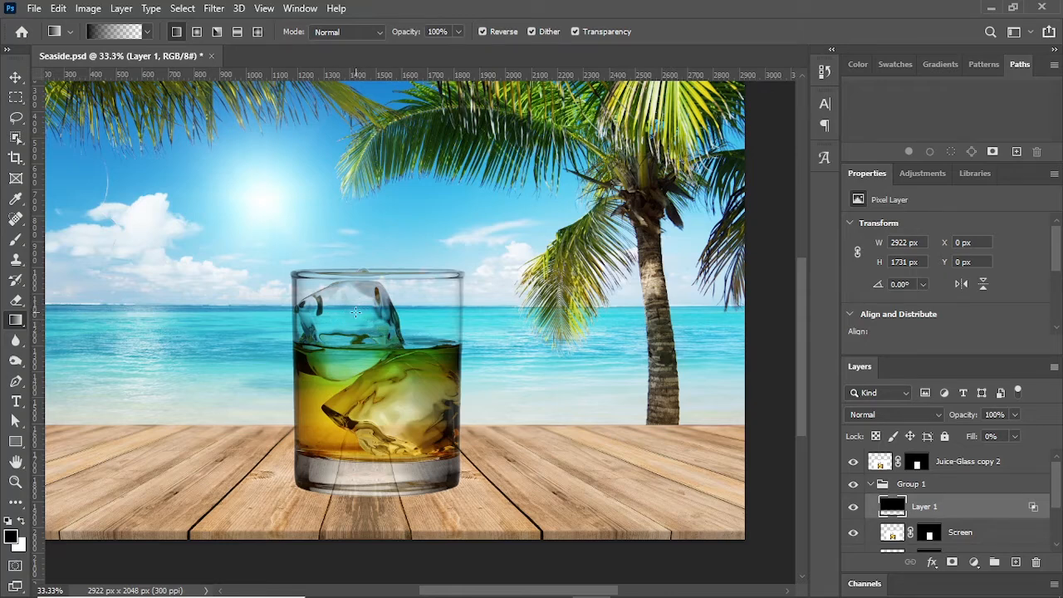
# - Erase Layer 1 over the upper and lower ice cubes in the glass with a soft 250 px Eraser
pyautogui.click(16, 301)
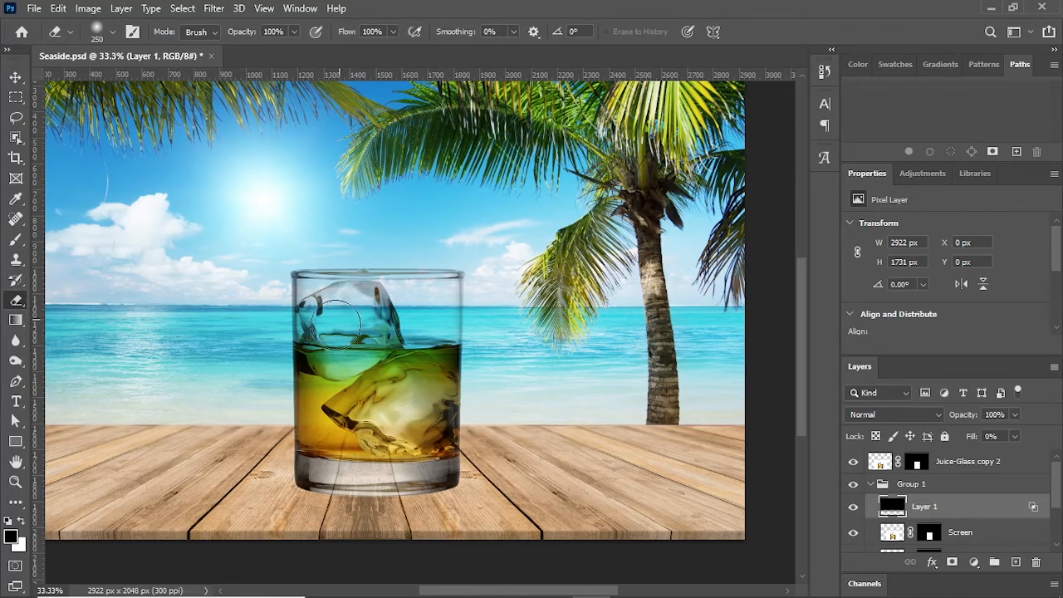
pyautogui.moveTo(337, 319)
pyautogui.mouseDown()
pyautogui.moveTo(372, 332)
pyautogui.moveTo(384, 352)
pyautogui.mouseUp()
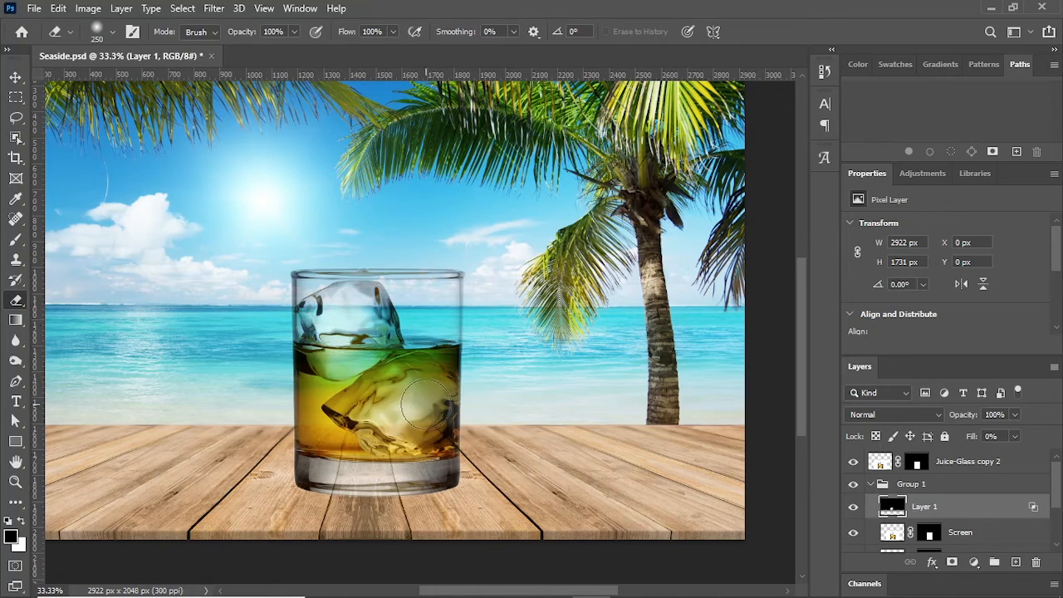
pyautogui.moveTo(427, 405)
pyautogui.mouseDown()
pyautogui.moveTo(421, 373)
pyautogui.moveTo(439, 404)
pyautogui.moveTo(412, 375)
pyautogui.moveTo(362, 405)
pyautogui.mouseUp()
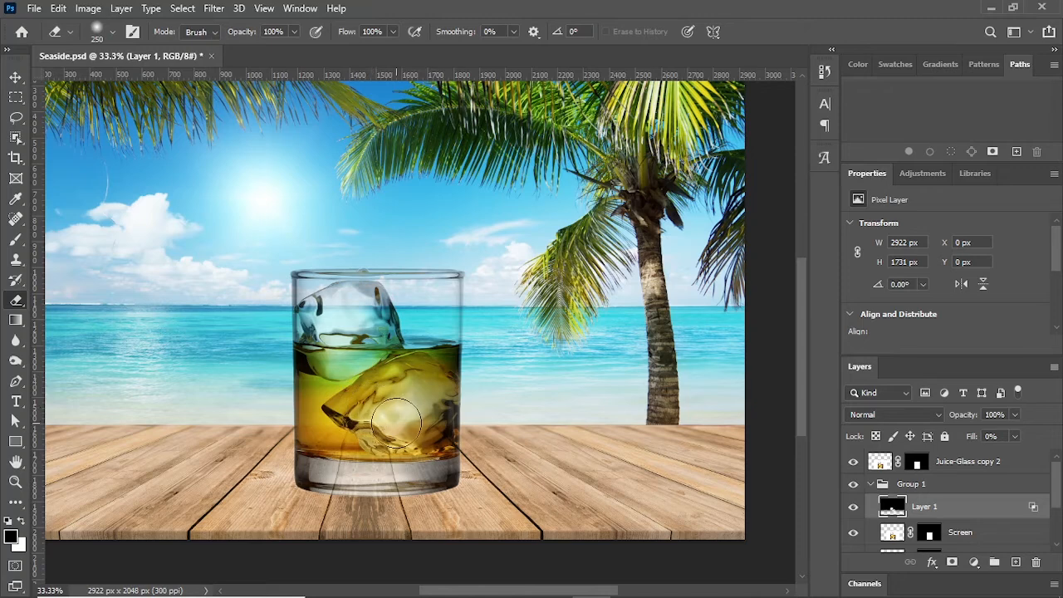